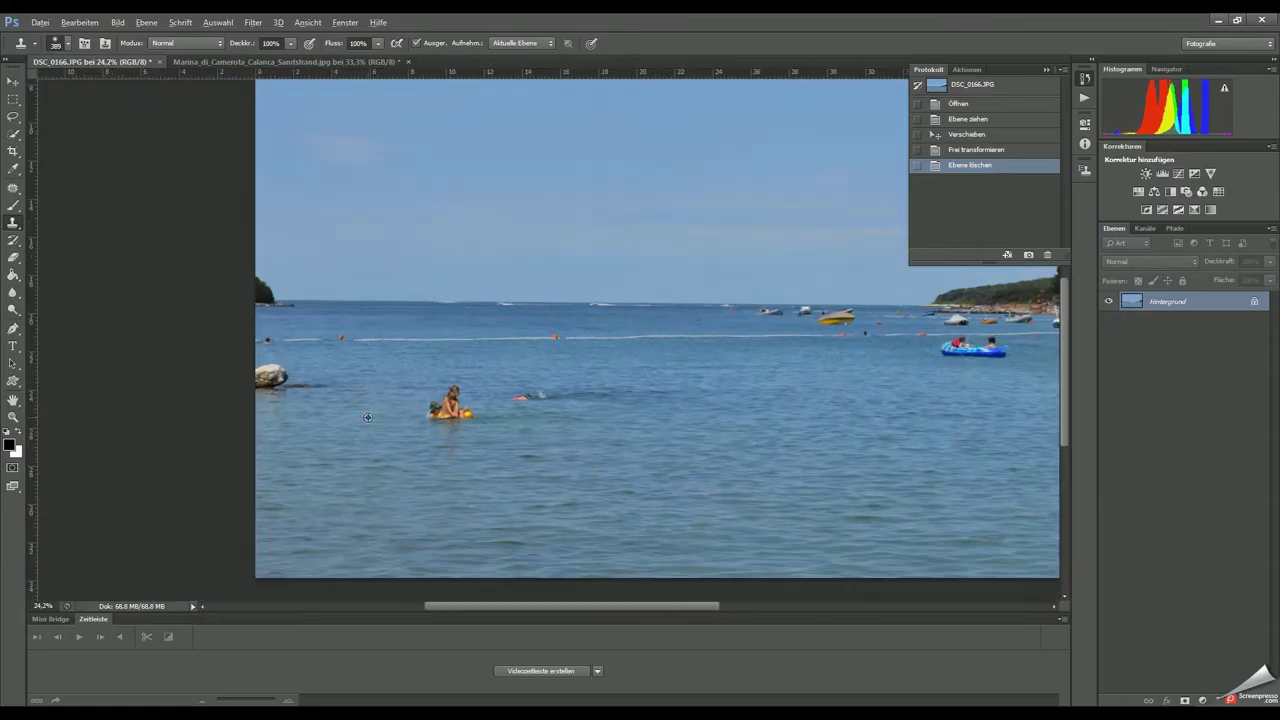
- Clone the swimmer and the rock at the left edge out of the water
{"action": "left_click", "coordinate": [530, 396]}
{"action": "left_click", "coordinate": [490, 399]}
{"action": "left_click", "coordinate": [489, 391]}
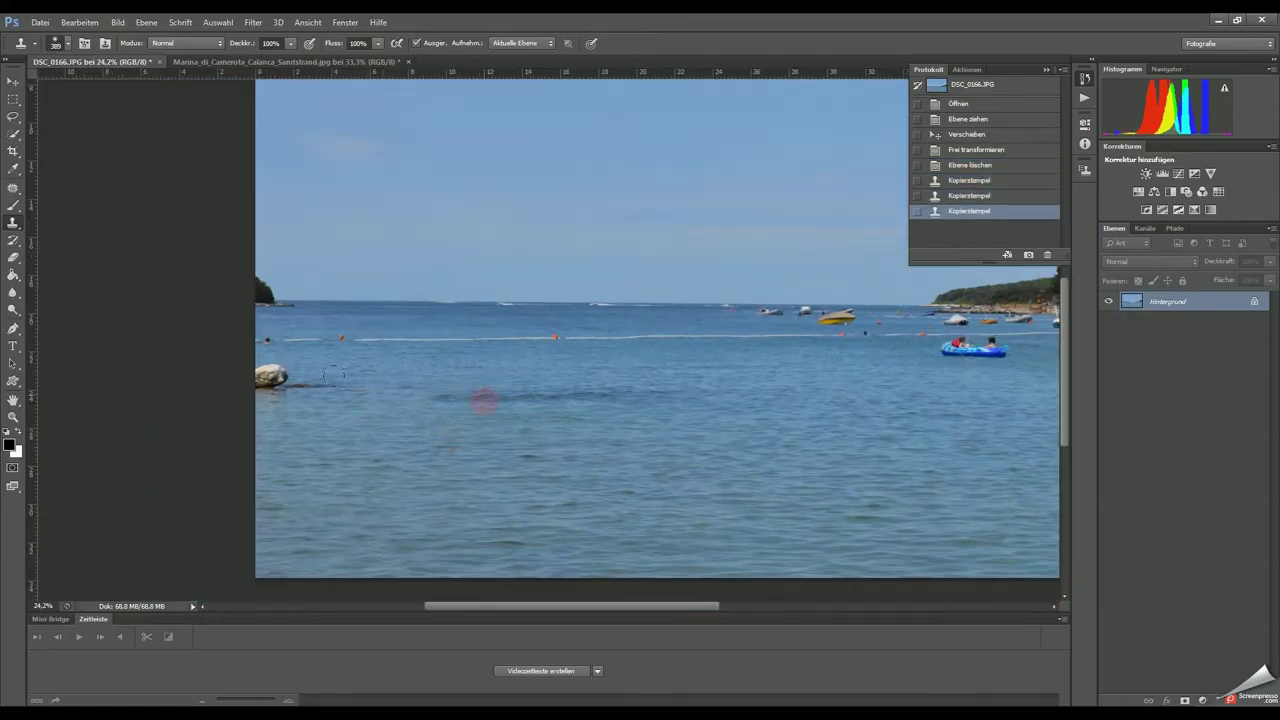
{"action": "left_click", "coordinate": [262, 375]}
{"action": "left_click", "coordinate": [272, 377]}
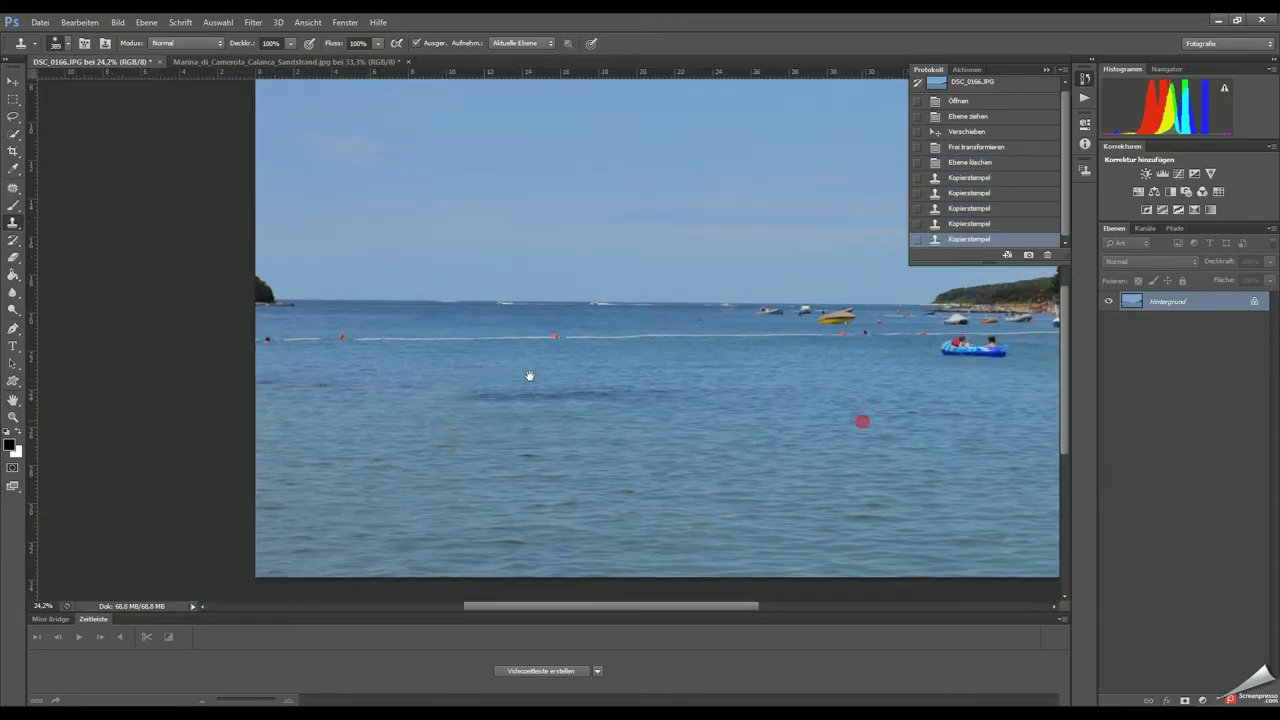
- Clone away a small water spot, the rope line with buoys, and a small figure
{"action": "scroll", "coordinate": [860, 423], "scroll_direction": "up", "scroll_amount": 2}
{"action": "left_click_drag", "start_coordinate": [860, 423], "coordinate": [600, 400]}
{"action": "left_click", "coordinate": [305, 310]}
{"action": "left_click", "coordinate": [312, 306]}
{"action": "left_click_drag", "start_coordinate": [340, 312], "coordinate": [745, 309]}
{"action": "left_click", "coordinate": [266, 314]}
{"action": "left_click", "coordinate": [262, 307]}
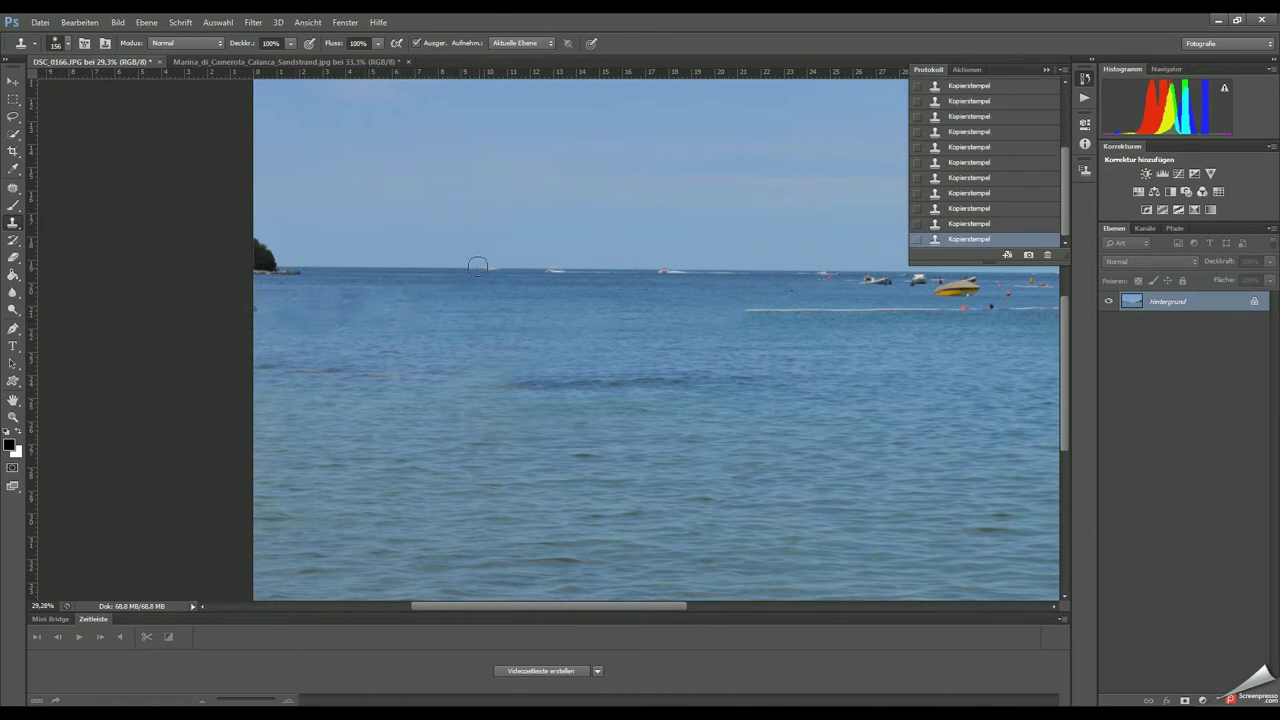
- Remove the horizon boat, its white wake, and the left part of the buoy line
{"action": "scroll", "coordinate": [517, 265], "scroll_direction": "up", "scroll_amount": 5}
{"action": "left_click_drag", "start_coordinate": [341, 295], "coordinate": [687, 297]}
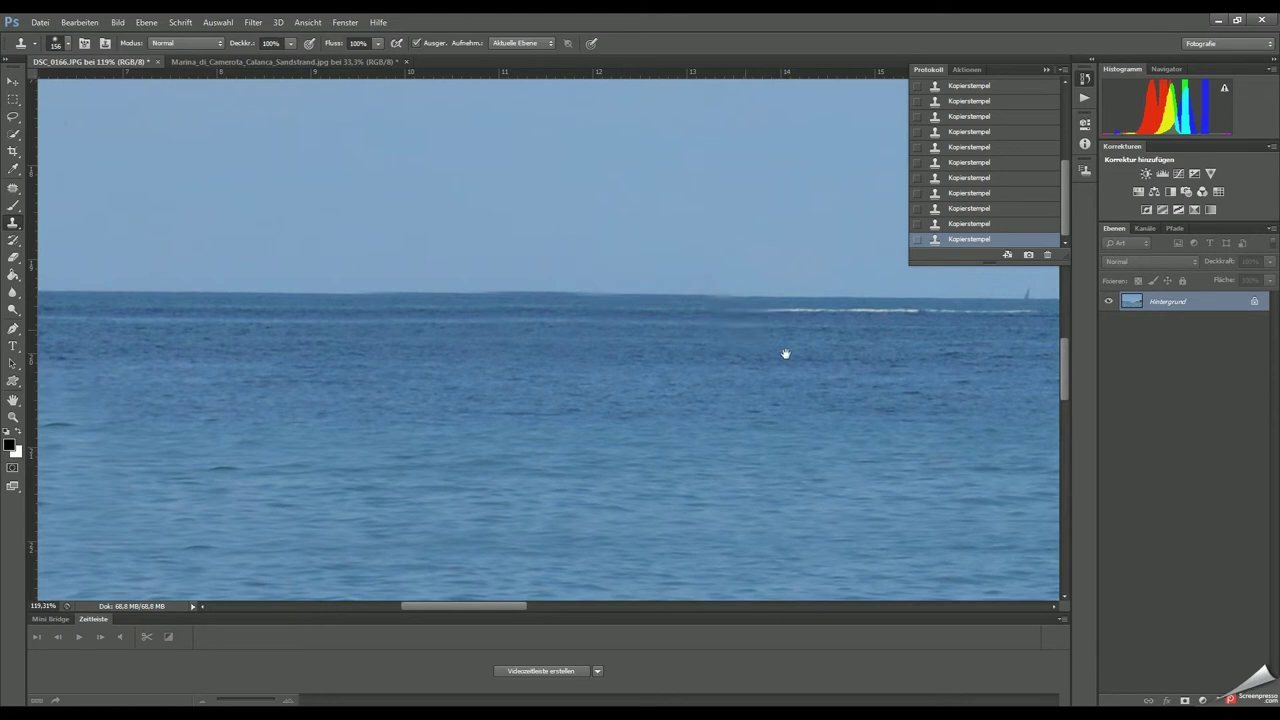
{"action": "left_click_drag", "start_coordinate": [786, 357], "coordinate": [310, 333]}
{"action": "left_click_drag", "start_coordinate": [345, 284], "coordinate": [432, 285]}
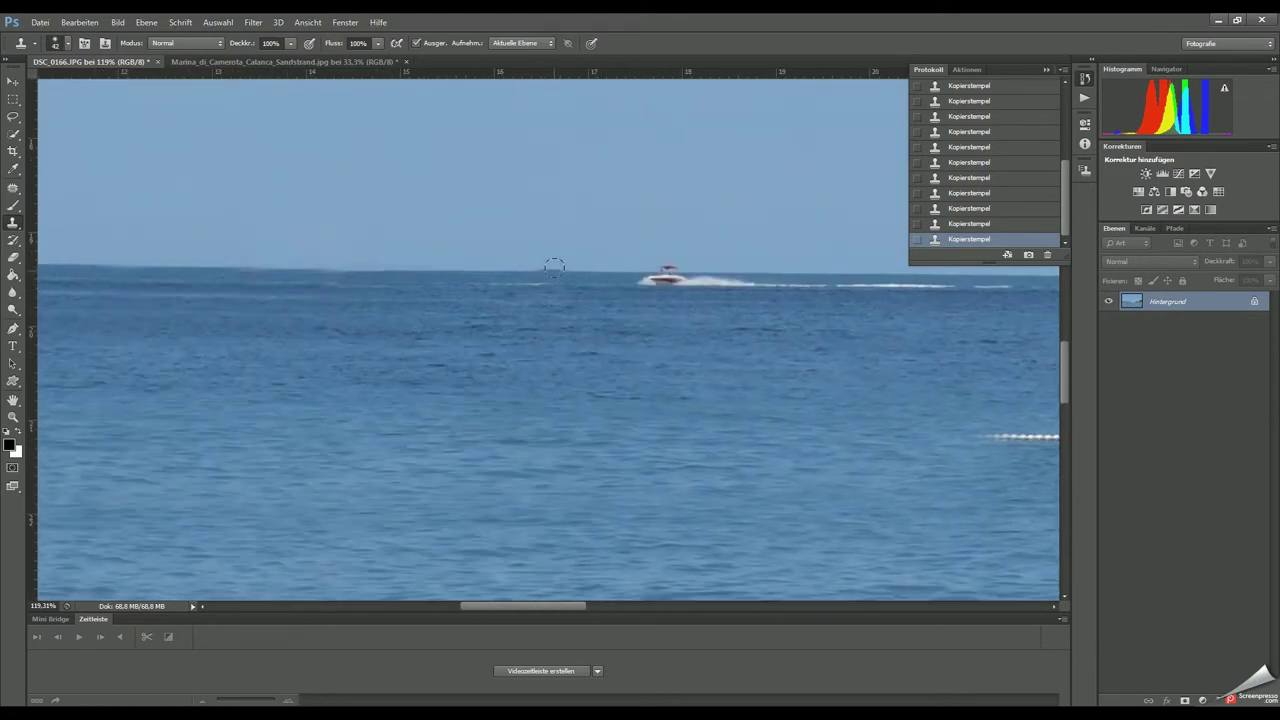
{"action": "scroll", "coordinate": [640, 300], "scroll_direction": "down", "scroll_amount": 3}
{"action": "left_click_drag", "start_coordinate": [540, 370], "coordinate": [1016, 366]}
- Clone out the swimmer on the blue inflatable and the yellow boat near the coast
{"action": "scroll", "coordinate": [587, 386], "scroll_direction": "down", "scroll_amount": 2}
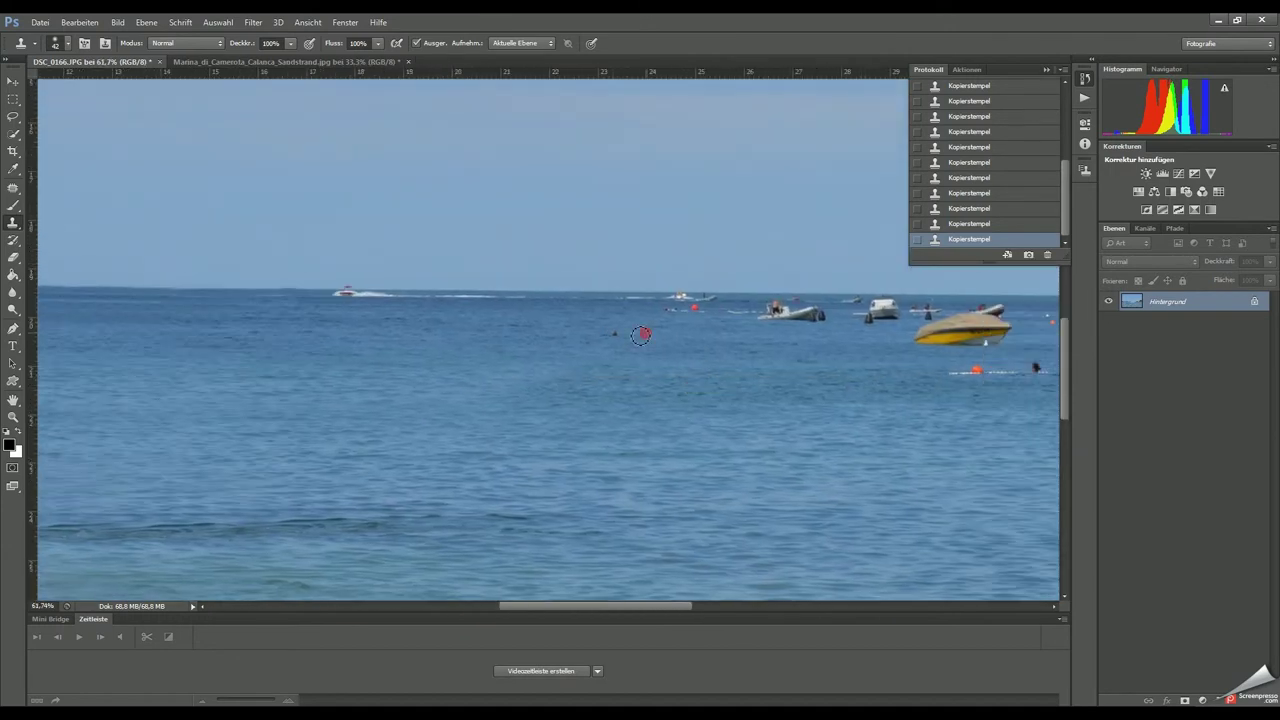
{"action": "scroll", "coordinate": [587, 386], "scroll_direction": "down", "scroll_amount": 2}
{"action": "left_click_drag", "start_coordinate": [587, 386], "coordinate": [247, 316]}
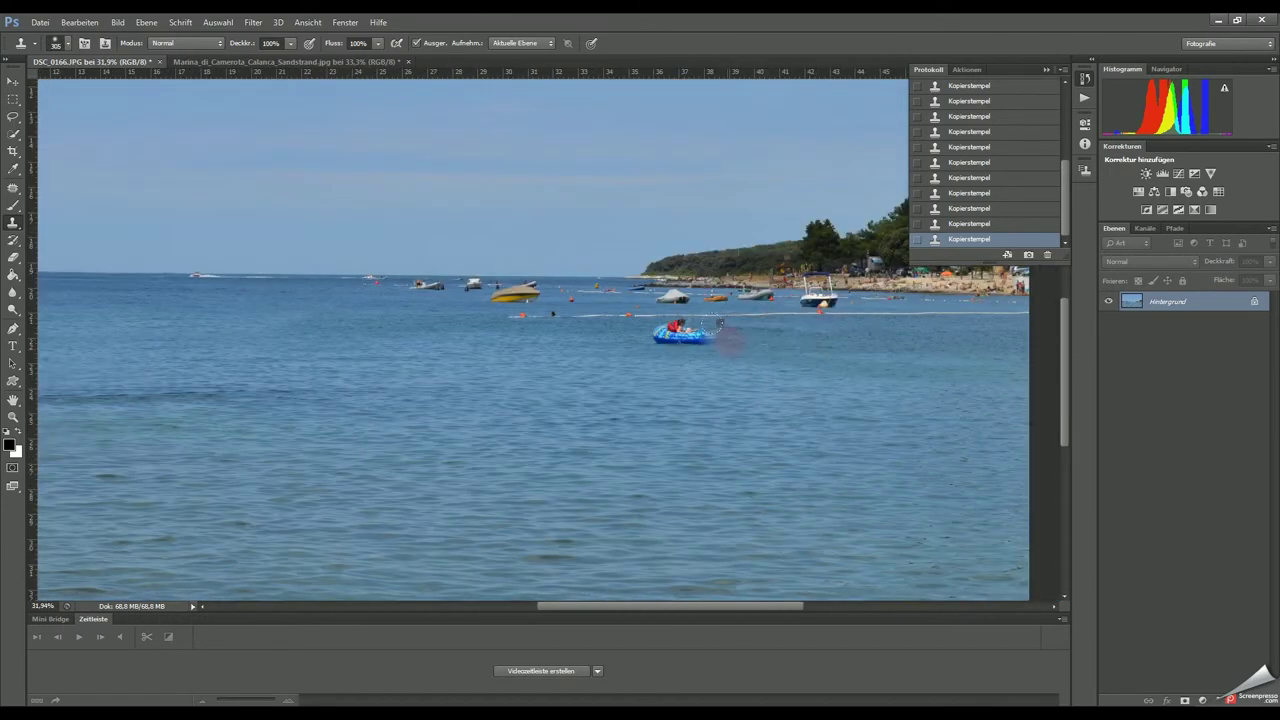
{"action": "left_click_drag", "start_coordinate": [697, 330], "coordinate": [665, 318]}
{"action": "left_click_drag", "start_coordinate": [505, 300], "coordinate": [540, 292]}
{"action": "scroll", "coordinate": [461, 303], "scroll_direction": "up", "scroll_amount": 3}
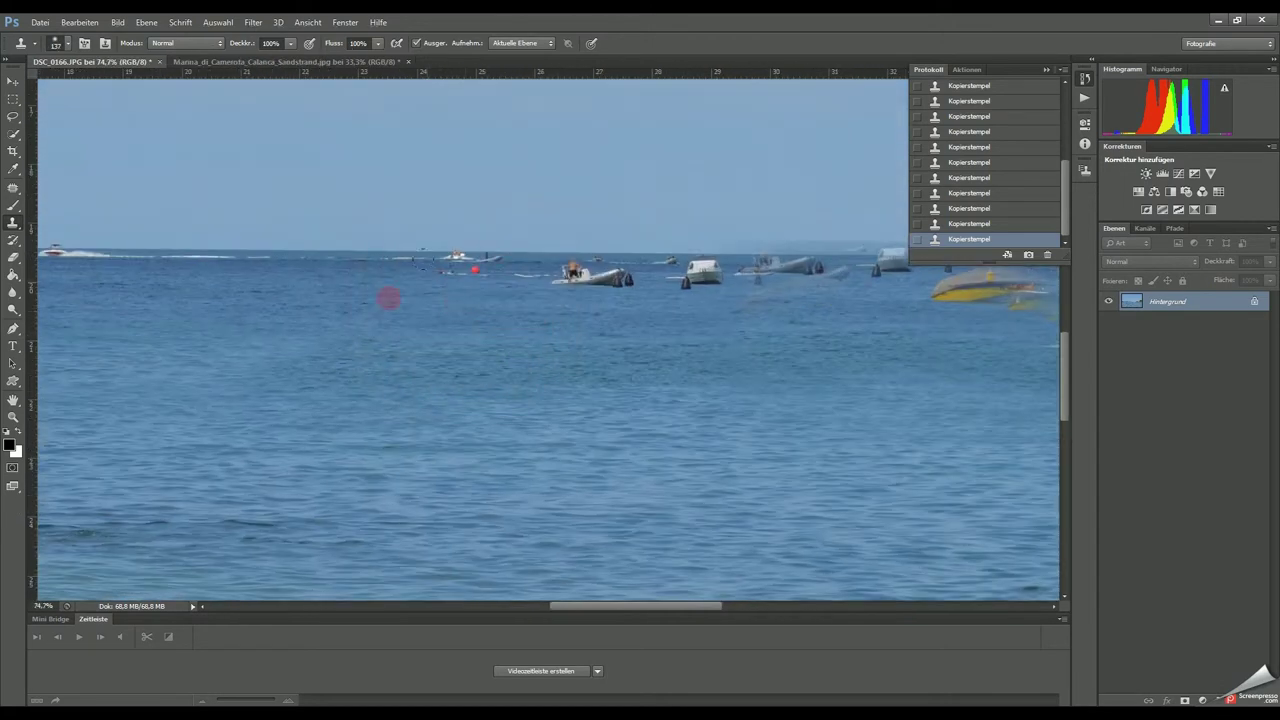
{"action": "scroll", "coordinate": [389, 297], "scroll_direction": "down", "scroll_amount": 5}
- Copy a rectangle of clean water onto a new layer and stretch it over the boats
{"action": "key", "text": "m"}
{"action": "left_click_drag", "start_coordinate": [255, 374], "coordinate": [618, 486]}
{"action": "key", "text": "ctrl+j"}
{"action": "key", "text": "v"}
{"action": "left_click_drag", "start_coordinate": [679, 426], "coordinate": [700, 420]}
{"action": "scroll", "coordinate": [390, 392], "scroll_direction": "up", "scroll_amount": 2}
{"action": "key", "text": "ctrl+t"}
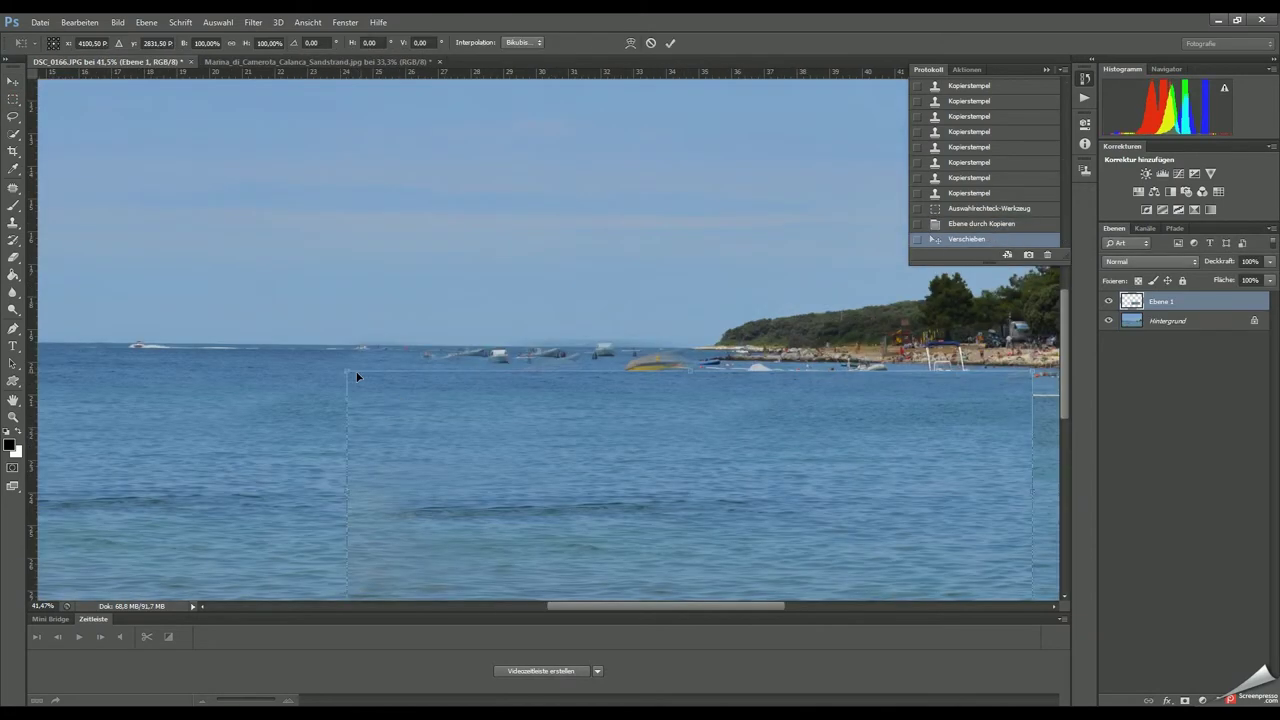
{"action": "left_click_drag", "start_coordinate": [357, 377], "coordinate": [402, 352]}
{"action": "key", "text": "Return"}
- Soften the water patch's hard edge and merge it down into the photo
{"action": "scroll", "coordinate": [513, 417], "scroll_direction": "down", "scroll_amount": 1}
{"action": "scroll", "coordinate": [513, 417], "scroll_direction": "down", "scroll_amount": 1}
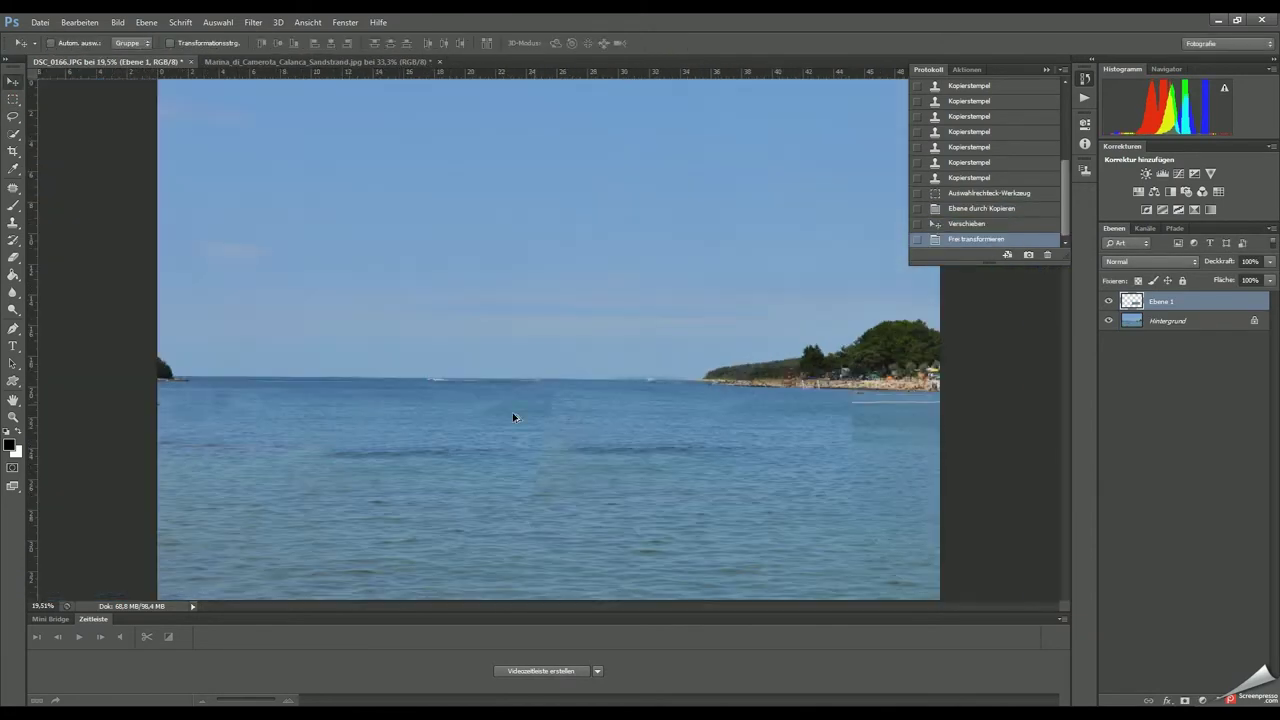
{"action": "key", "text": "e"}
{"action": "left_click", "coordinate": [843, 447]}
{"action": "right_click", "coordinate": [1165, 300]}
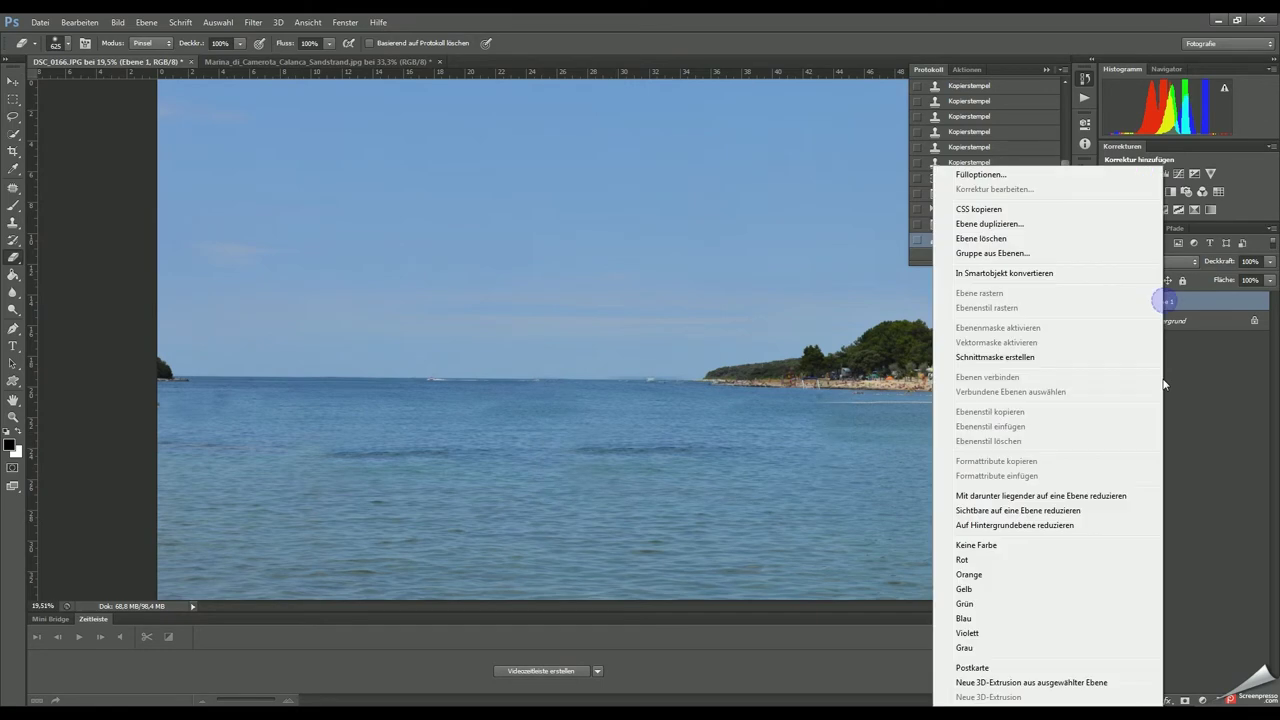
{"action": "left_click", "coordinate": [1038, 496]}
{"action": "scroll", "coordinate": [457, 362], "scroll_direction": "up", "scroll_amount": 3}
- Clone away the white buoy rope and the remaining small boats
{"action": "key", "text": "s"}
{"action": "left_click", "coordinate": [268, 300], "text": "alt"}
{"action": "mouse_move", "coordinate": [485, 293]}
{"action": "left_mouse_down"}
{"action": "mouse_move", "coordinate": [776, 293]}
{"action": "mouse_move", "coordinate": [675, 272]}
{"action": "left_mouse_up"}
{"action": "left_click_drag", "start_coordinate": [770, 263], "coordinate": [480, 238]}
{"action": "scroll", "coordinate": [384, 354], "scroll_direction": "up", "scroll_amount": 3}
{"action": "scroll", "coordinate": [384, 354], "scroll_direction": "left", "scroll_amount": 8}
- Remove the red buoy and the small specks along the horizon
{"action": "left_click_drag", "start_coordinate": [468, 340], "coordinate": [729, 347]}
{"action": "left_click", "coordinate": [722, 347]}
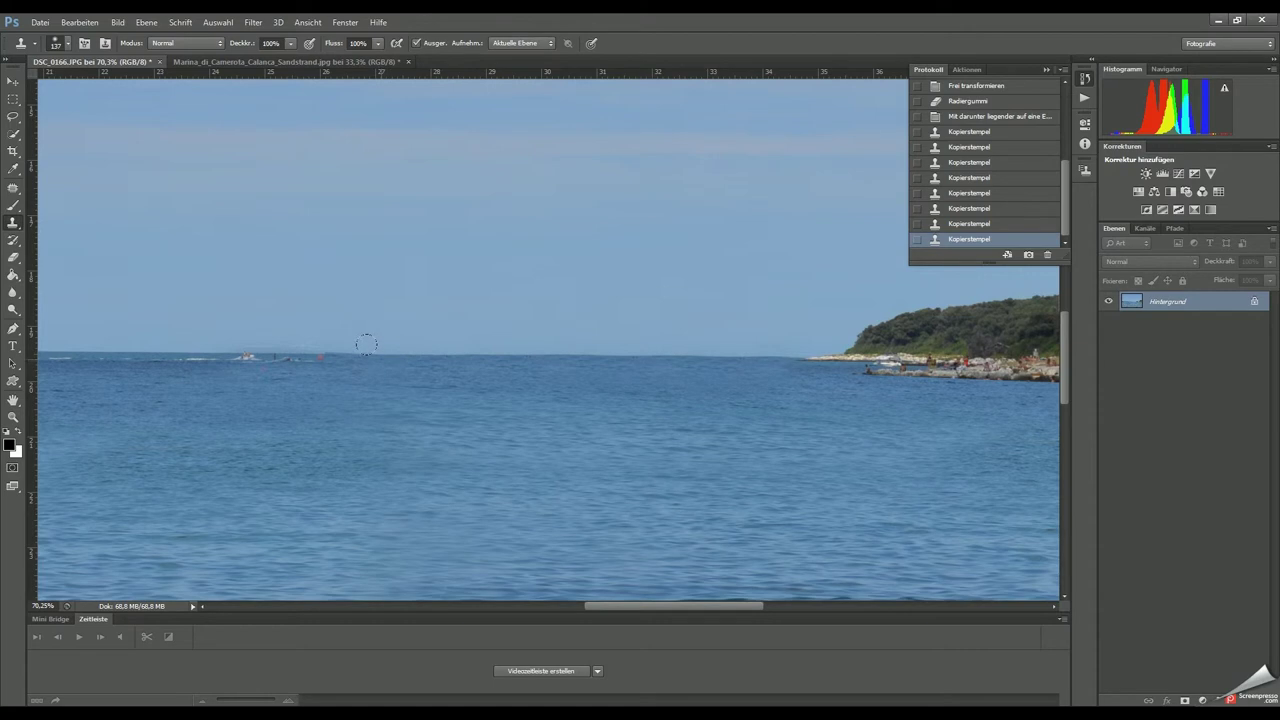
{"action": "left_click_drag", "start_coordinate": [185, 341], "coordinate": [224, 344]}
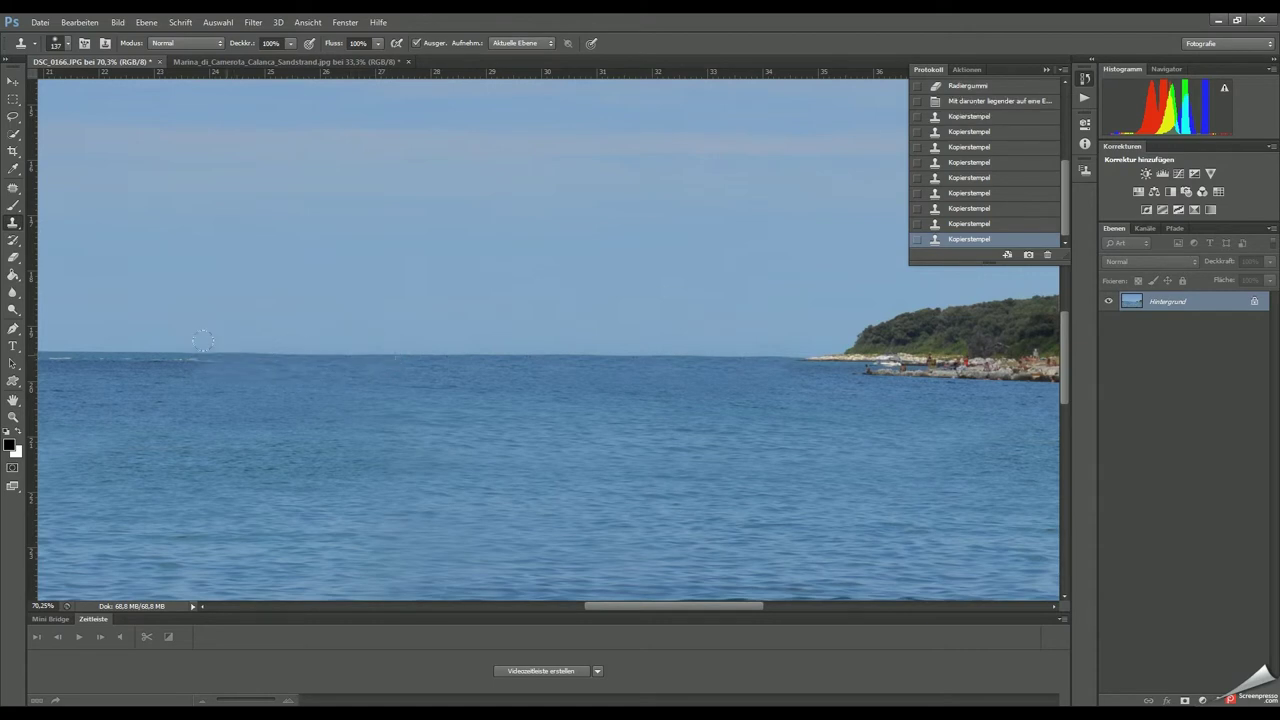
{"action": "left_click", "coordinate": [202, 341]}
{"action": "scroll", "coordinate": [202, 341], "scroll_direction": "down", "scroll_amount": 3}
{"action": "scroll", "coordinate": [760, 370], "scroll_direction": "up", "scroll_amount": 5}
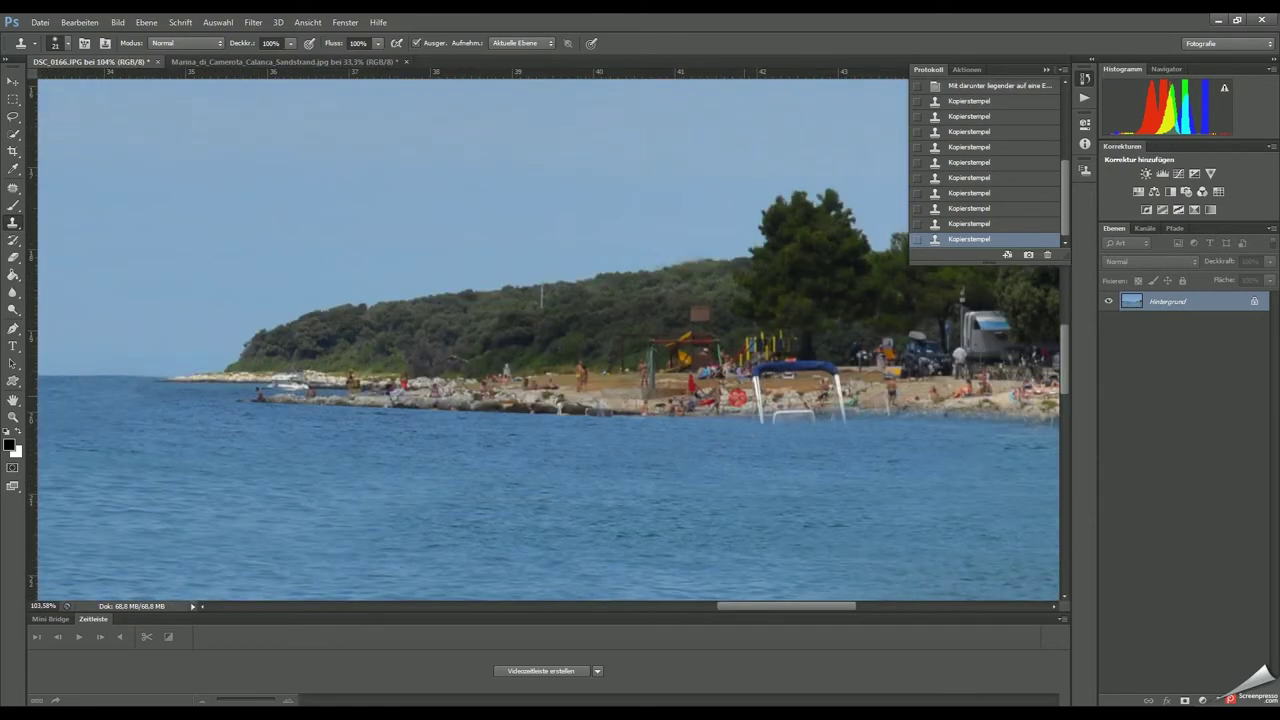
{"action": "left_click_drag", "start_coordinate": [757, 392], "coordinate": [765, 413]}
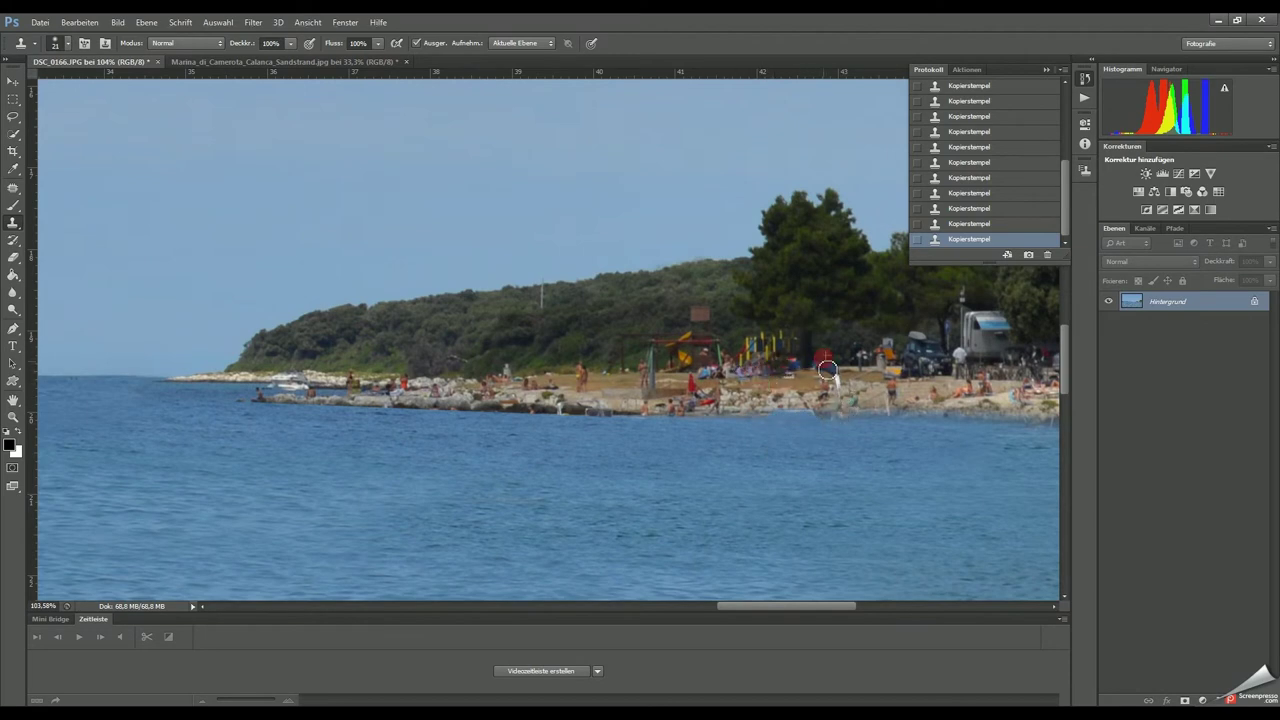
{"action": "scroll", "coordinate": [841, 383], "scroll_direction": "down", "scroll_amount": 6}
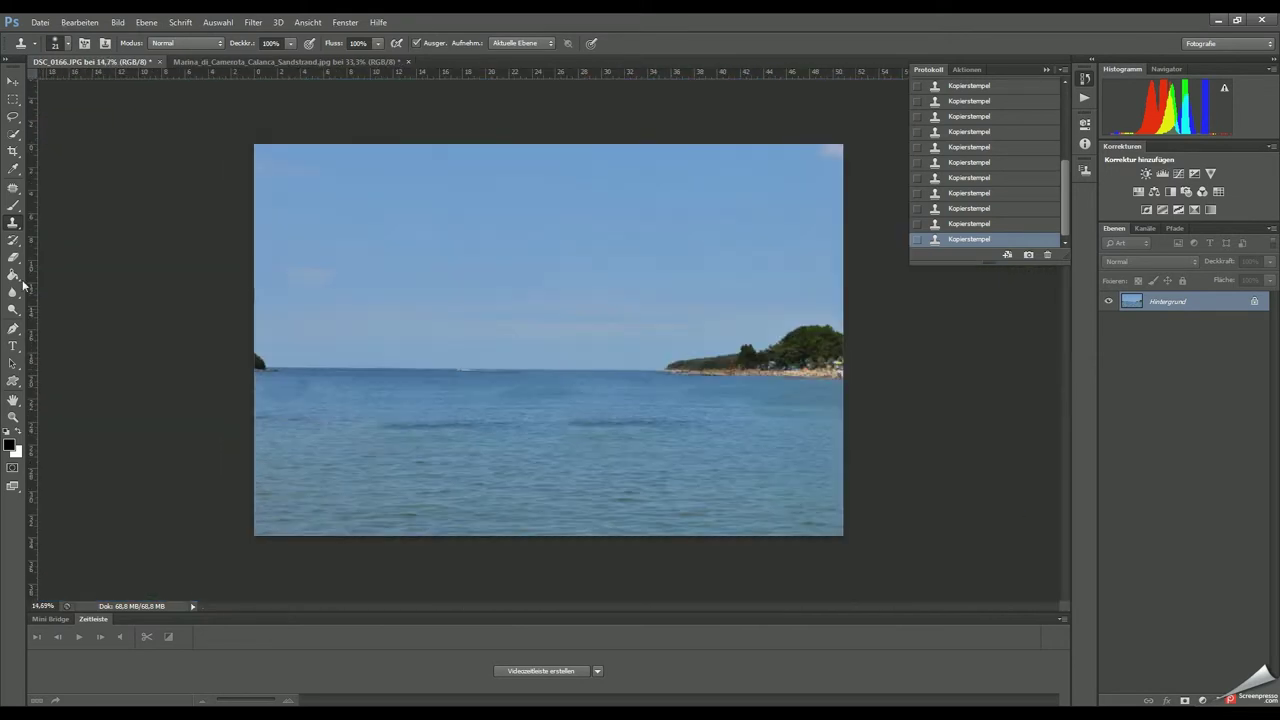
- Unlock the background, delete the sky, and add a new layer beneath the photo
{"action": "key", "text": "w"}
{"action": "double_click", "coordinate": [1146, 301]}
{"action": "left_click_drag", "start_coordinate": [266, 157], "coordinate": [851, 306]}
{"action": "key", "text": "Delete"}
{"action": "key", "text": "ctrl+d"}
{"action": "left_click", "coordinate": [1211, 695]}
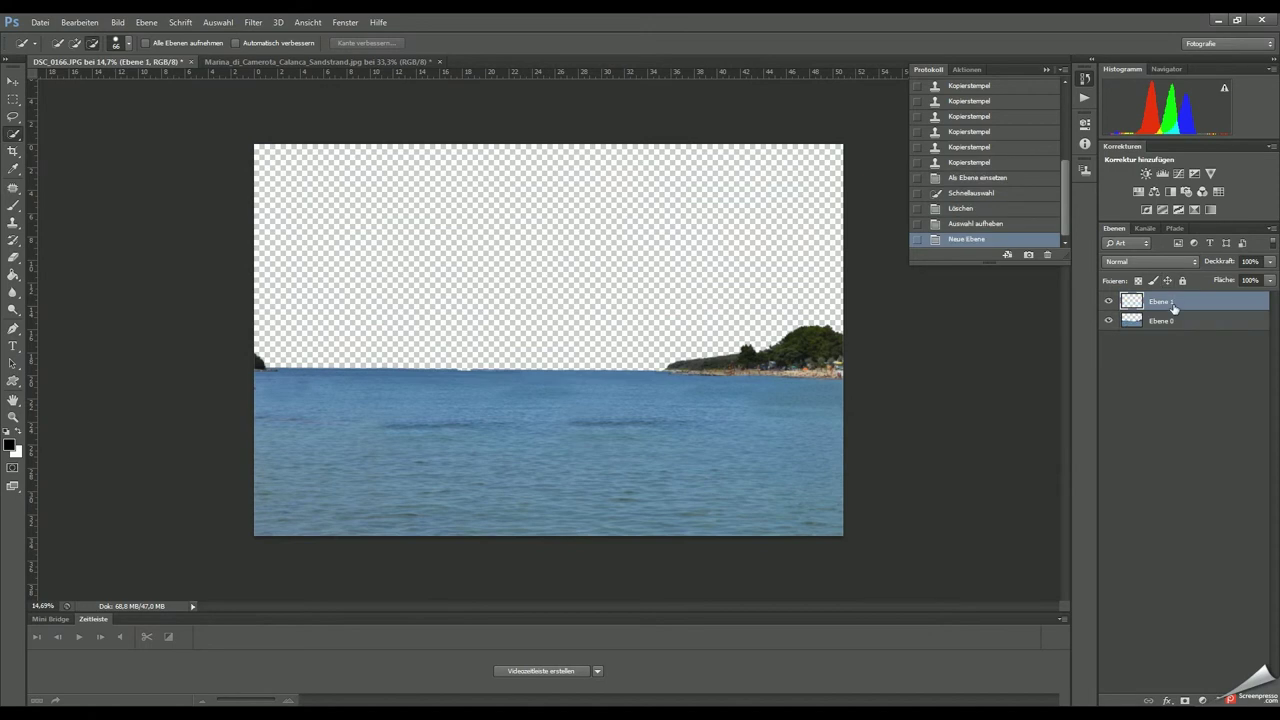
{"action": "left_click_drag", "start_coordinate": [1160, 301], "coordinate": [1160, 330]}
- Fill the new layer with a dark blue-to-black gradient across the sky area
{"action": "key", "text": "g"}
{"action": "right_click", "coordinate": [12, 274]}
{"action": "left_click", "coordinate": [60, 272]}
{"action": "left_click", "coordinate": [9, 445]}
{"action": "left_click", "coordinate": [490, 550]}
{"action": "left_click", "coordinate": [443, 569]}
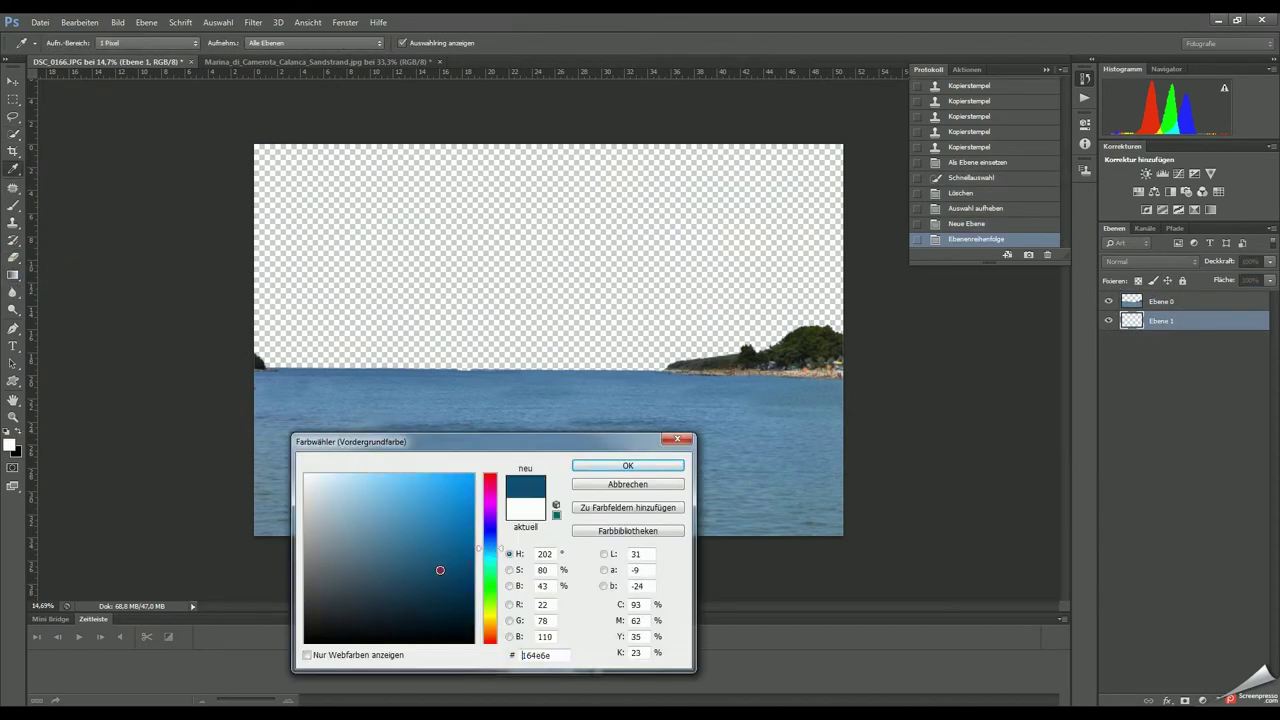
{"action": "left_click", "coordinate": [602, 466]}
{"action": "left_click_drag", "start_coordinate": [673, 146], "coordinate": [500, 379]}
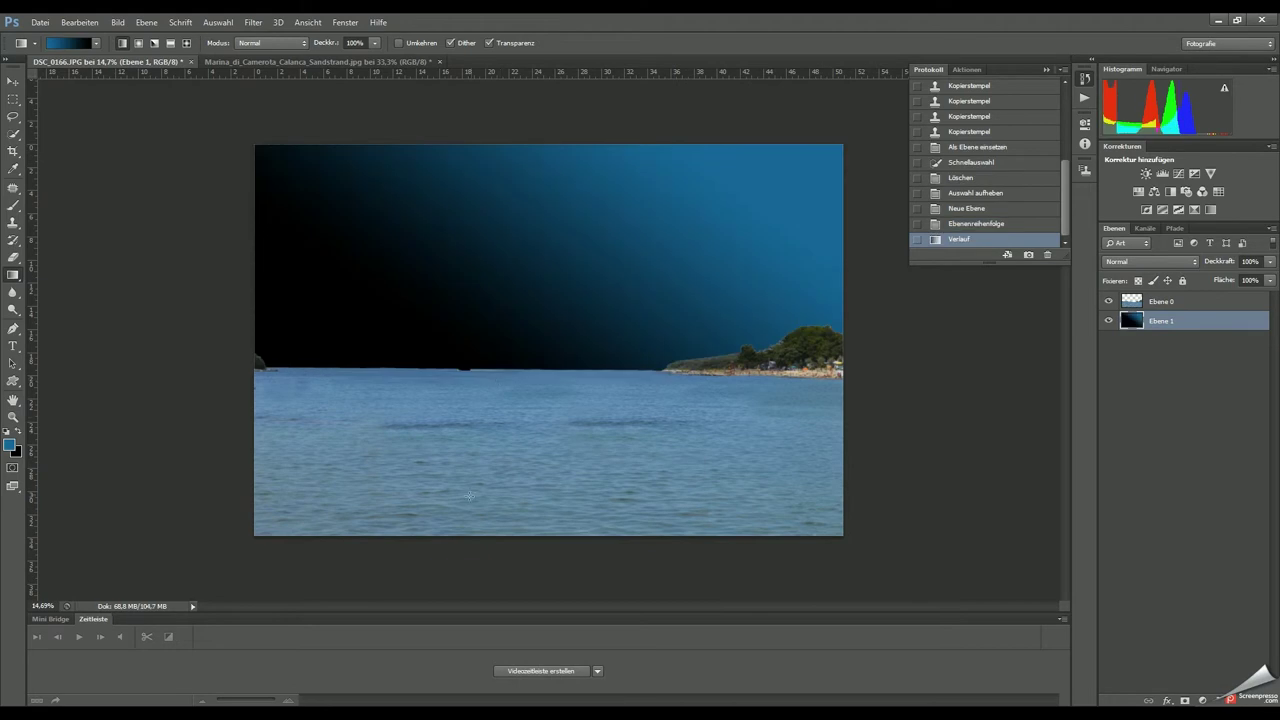
{"action": "scroll", "coordinate": [689, 347], "scroll_direction": "up", "scroll_amount": 5}
{"action": "key", "text": "alt+bracketright"}
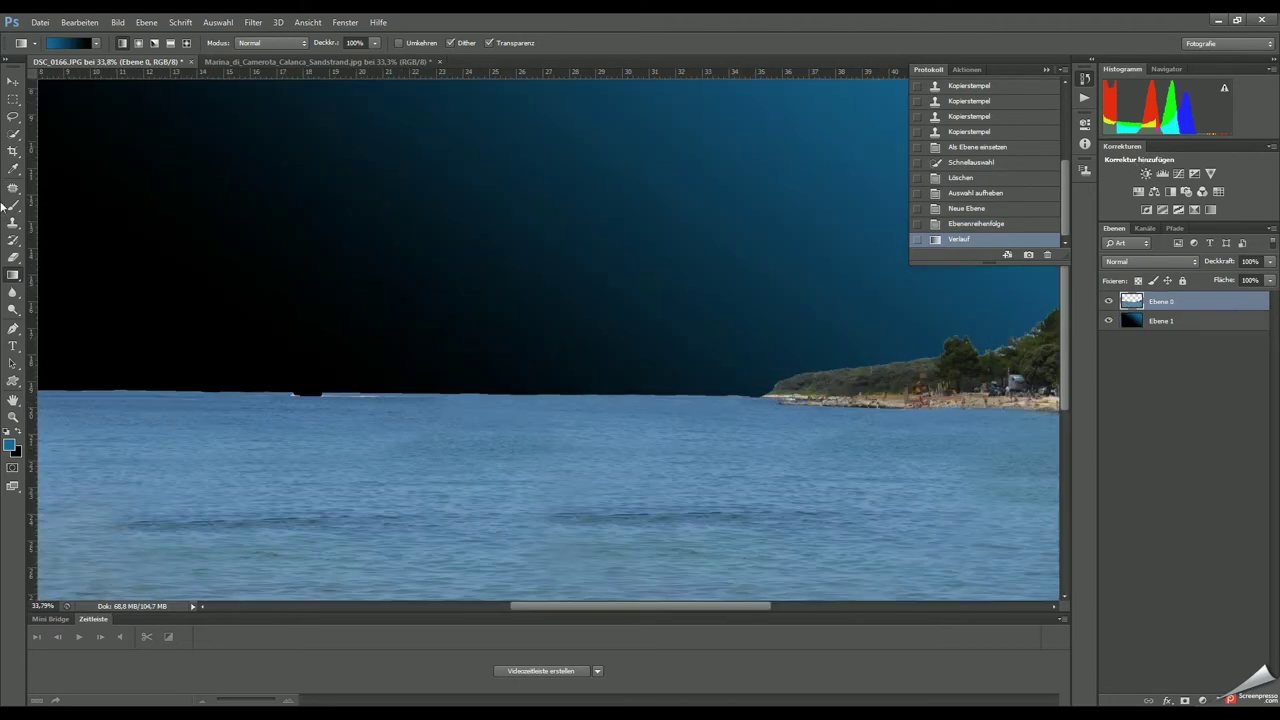
- Erase the light haze along the hill ridge
{"action": "key", "text": "e"}
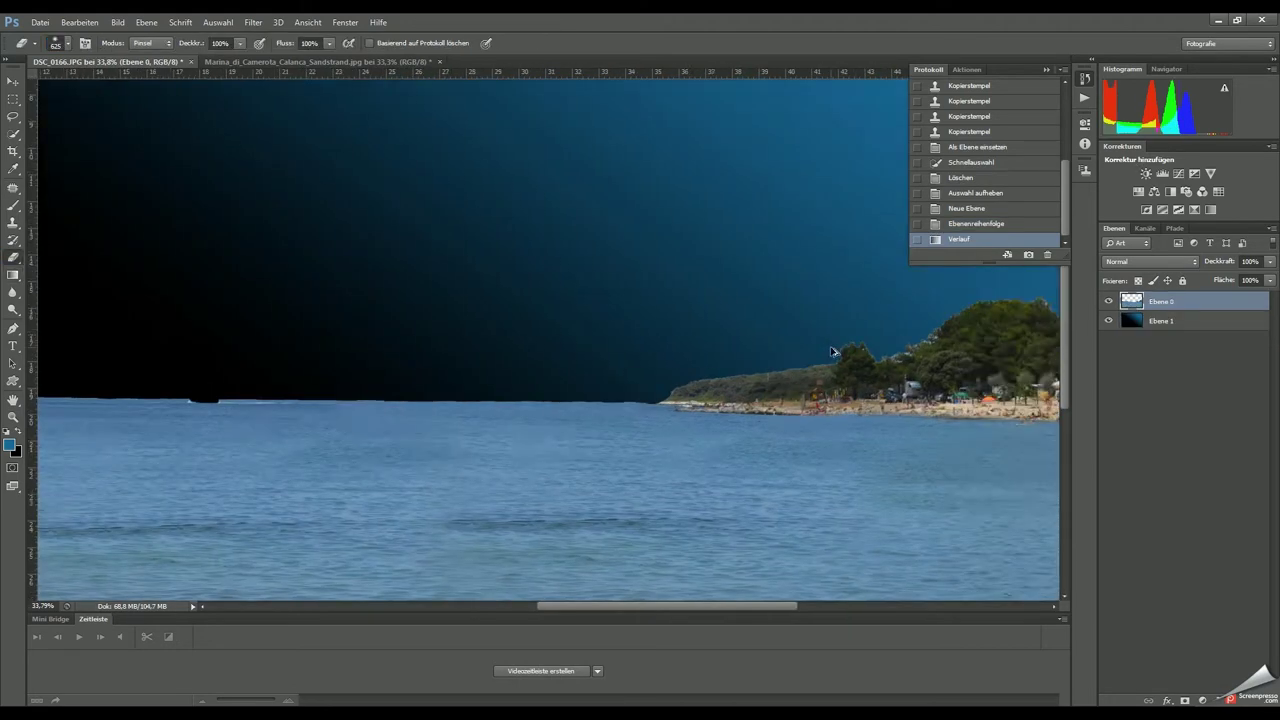
{"action": "scroll", "coordinate": [700, 370], "scroll_direction": "up", "scroll_amount": 5}
{"action": "left_click_drag", "start_coordinate": [718, 395], "coordinate": [872, 368]}
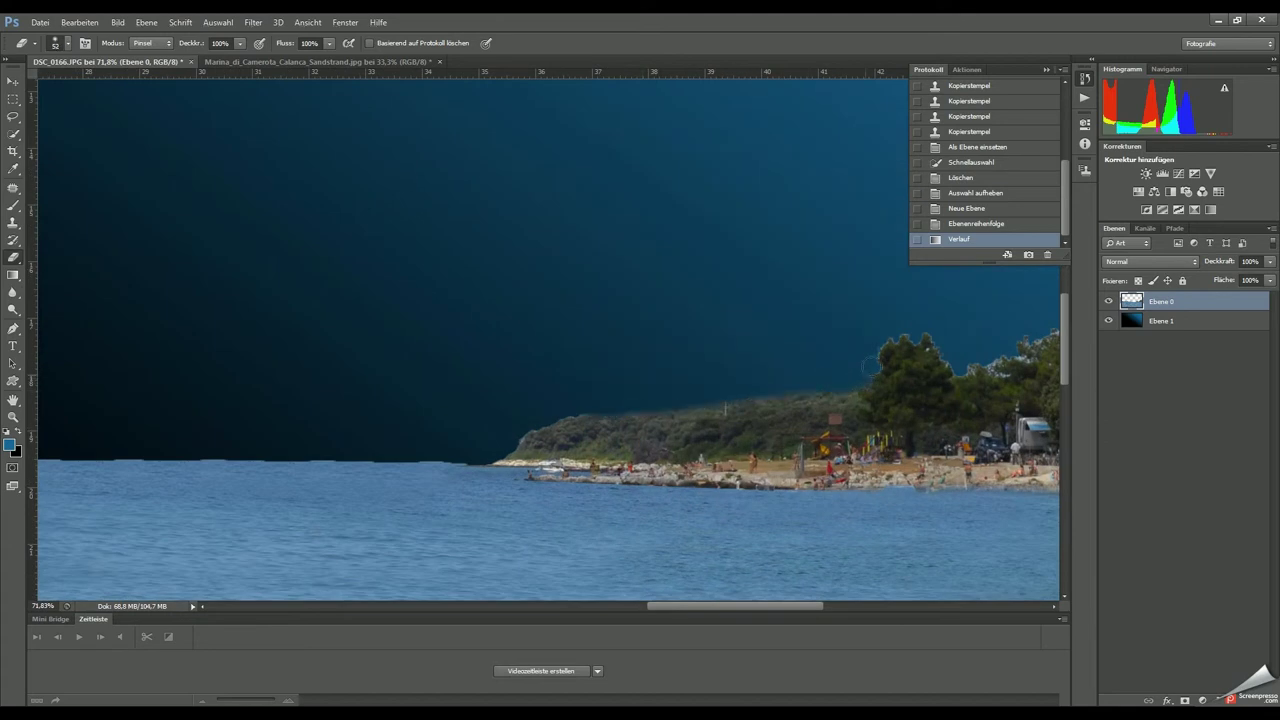
{"action": "left_click_drag", "start_coordinate": [958, 368], "coordinate": [1010, 372]}
{"action": "left_click_drag", "start_coordinate": [586, 408], "coordinate": [510, 455]}
{"action": "left_click_drag", "start_coordinate": [510, 455], "coordinate": [70, 535]}
{"action": "mouse_move", "coordinate": [576, 445]}
{"action": "left_mouse_down"}
{"action": "mouse_move", "coordinate": [853, 323]}
{"action": "mouse_move", "coordinate": [885, 350]}
{"action": "left_mouse_up"}
- Erase the haze along the middle of the sea horizon
{"action": "scroll", "coordinate": [580, 349], "scroll_direction": "down", "scroll_amount": 3}
{"action": "scroll", "coordinate": [580, 349], "scroll_direction": "left", "scroll_amount": 5}
{"action": "left_click_drag", "start_coordinate": [640, 358], "coordinate": [470, 352]}
{"action": "scroll", "coordinate": [470, 352], "scroll_direction": "left", "scroll_amount": 3}
{"action": "left_click_drag", "start_coordinate": [922, 360], "coordinate": [323, 360]}
{"action": "scroll", "coordinate": [414, 357], "scroll_direction": "left", "scroll_amount": 3}
{"action": "scroll", "coordinate": [323, 360], "scroll_direction": "left", "scroll_amount": 3}
- Erase the remaining haze along the waterline, out to the horizon's left end
{"action": "left_click_drag", "start_coordinate": [700, 369], "coordinate": [574, 365]}
{"action": "scroll", "coordinate": [815, 367], "scroll_direction": "left", "scroll_amount": 3}
{"action": "left_click_drag", "start_coordinate": [815, 367], "coordinate": [510, 365]}
{"action": "scroll", "coordinate": [750, 363], "scroll_direction": "left", "scroll_amount": 3}
{"action": "left_click_drag", "start_coordinate": [790, 366], "coordinate": [530, 361]}
{"action": "left_click_drag", "start_coordinate": [383, 357], "coordinate": [549, 363]}
{"action": "scroll", "coordinate": [614, 365], "scroll_direction": "down", "scroll_amount": 3}
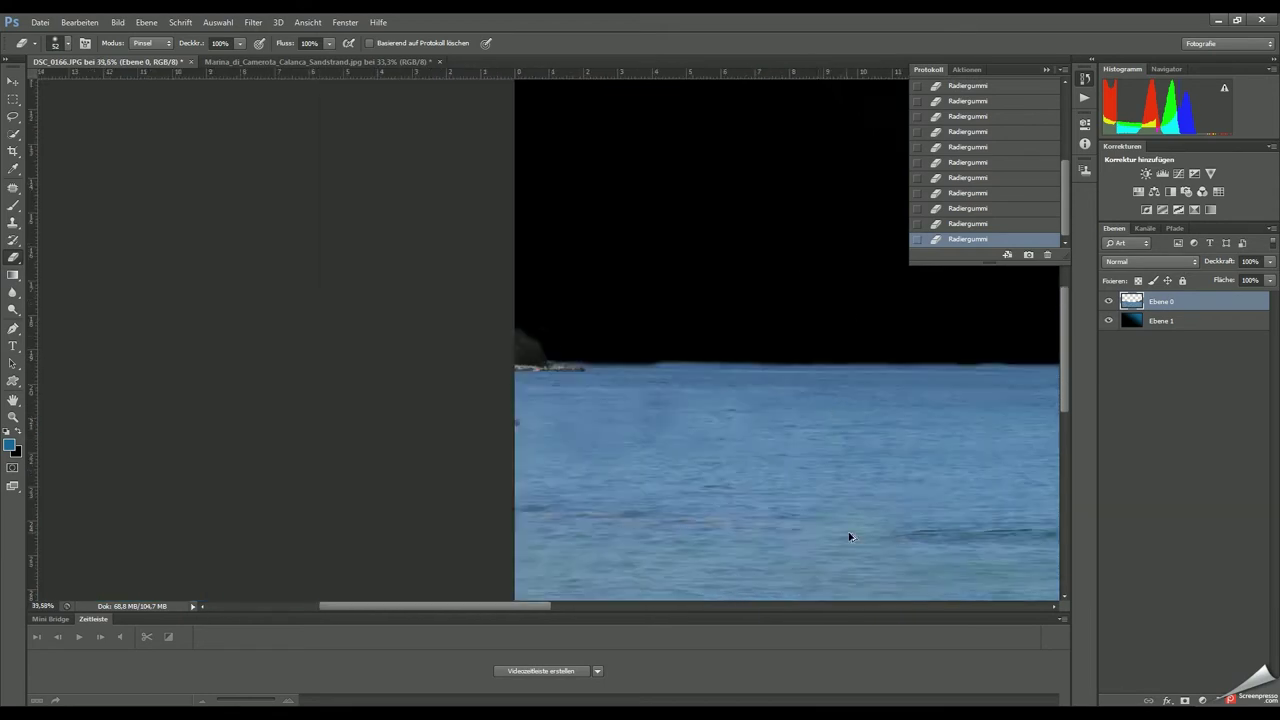
{"action": "scroll", "coordinate": [614, 365], "scroll_direction": "down", "scroll_amount": 3}
{"action": "scroll", "coordinate": [600, 343], "scroll_direction": "up", "scroll_amount": 1}
- Copy the sand from the beach photo into the seascape and stretch it full width
{"action": "key", "text": "ctrl+Tab"}
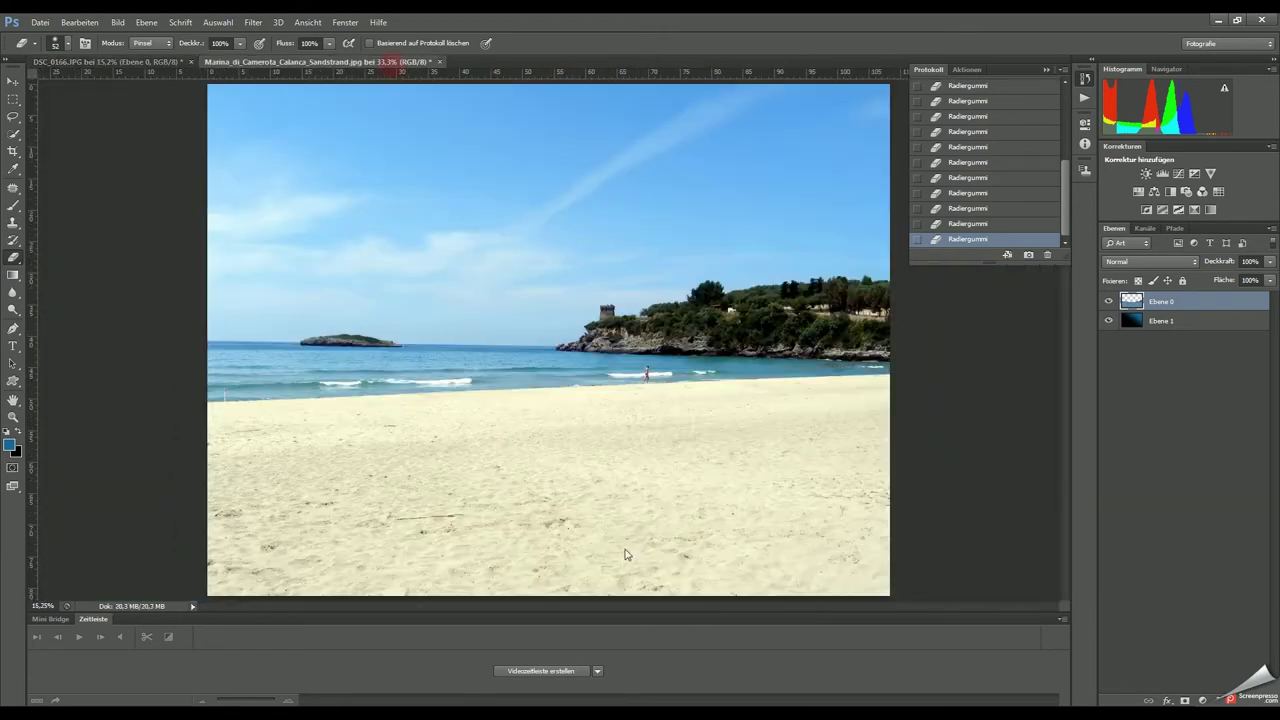
{"action": "key", "text": "w"}
{"action": "left_click", "coordinate": [830, 466]}
{"action": "key", "text": "ctrl+j"}
{"action": "key", "text": "v"}
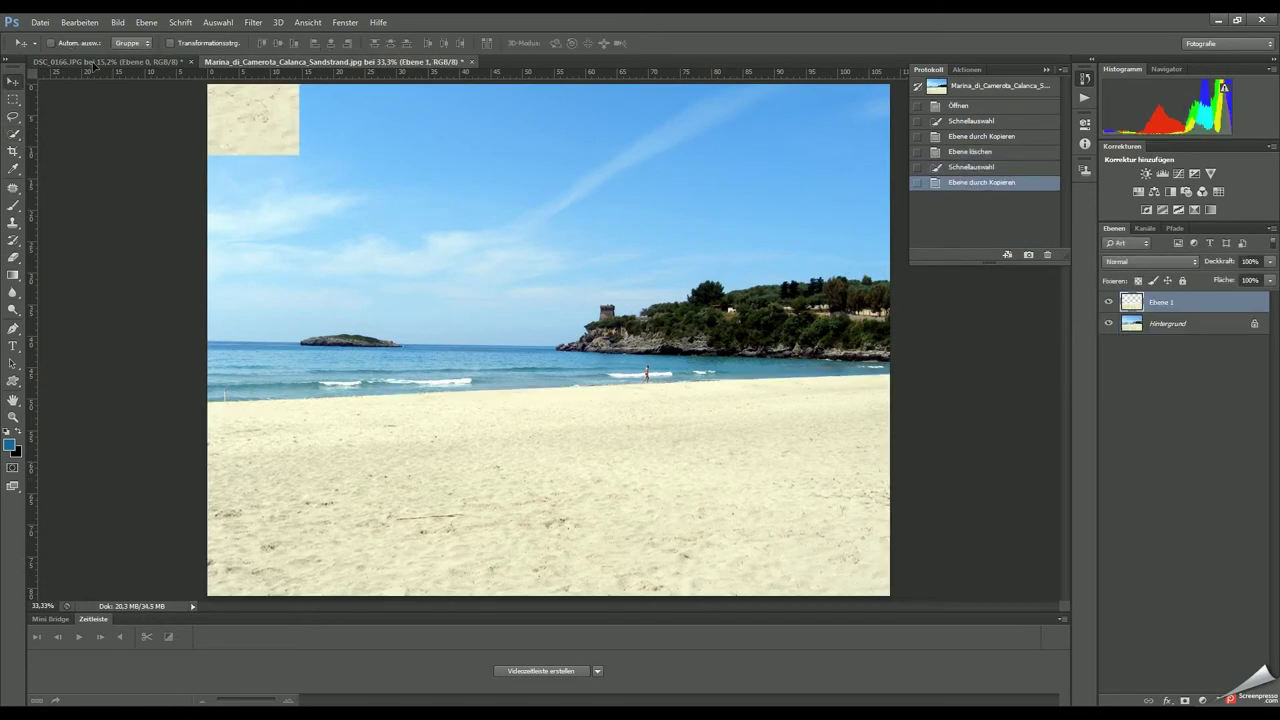
{"action": "left_click_drag", "start_coordinate": [743, 482], "coordinate": [691, 520]}
{"action": "key", "text": "ctrl+t"}
{"action": "left_click_drag", "start_coordinate": [464, 596], "coordinate": [145, 598]}
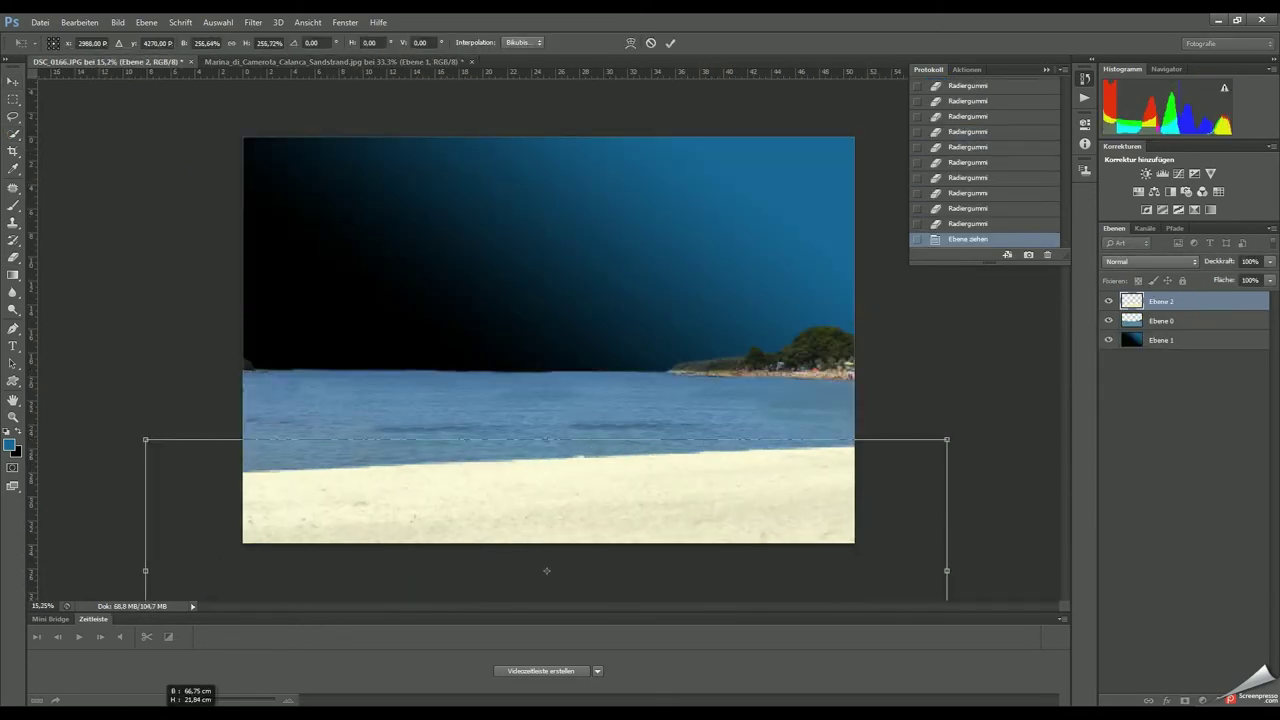
{"action": "key", "text": "Return"}
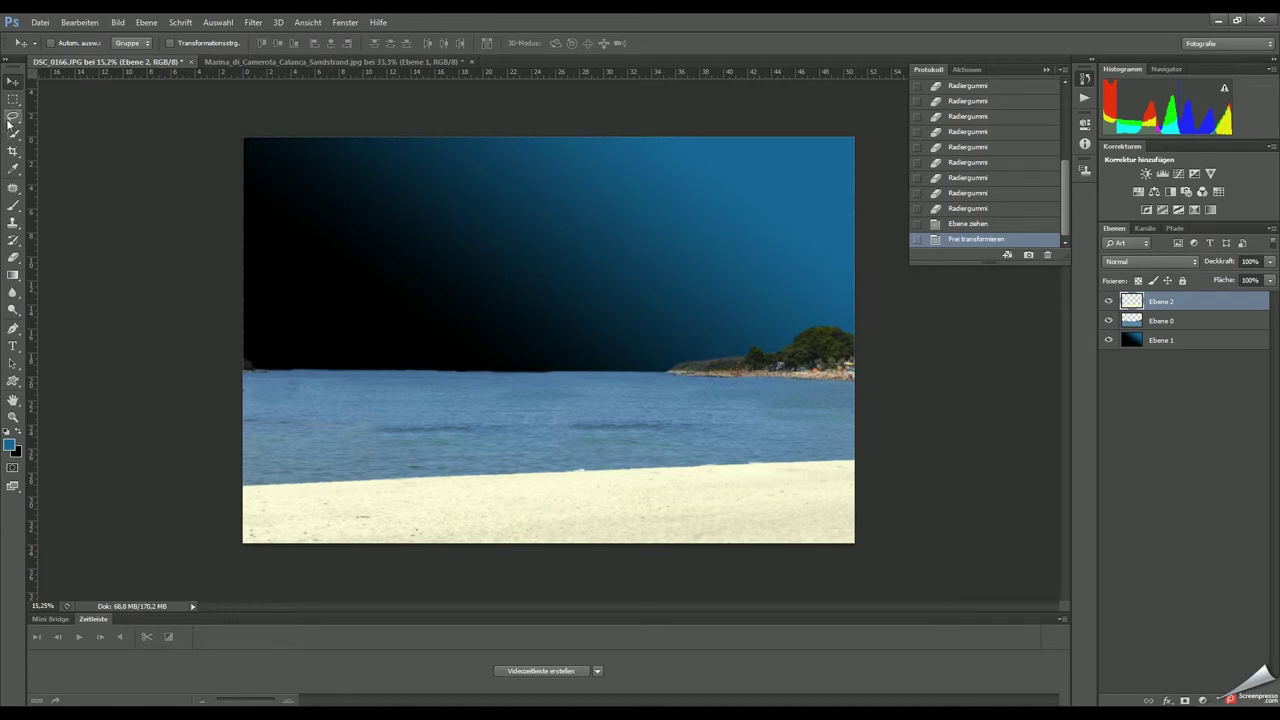
- Erase the sand along the beach's upper edge
{"action": "key", "text": "e"}
{"action": "left_click_drag", "start_coordinate": [300, 483], "coordinate": [850, 466]}
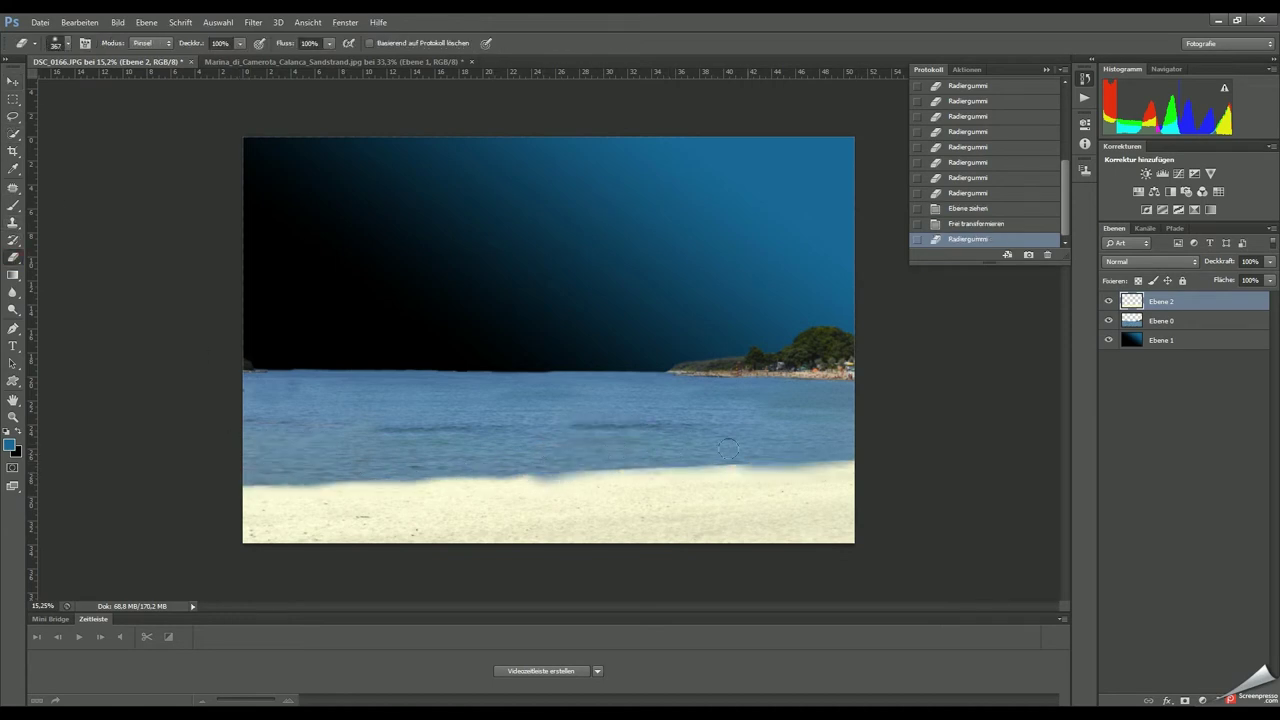
{"action": "scroll", "coordinate": [897, 447], "scroll_direction": "down", "scroll_amount": 1}
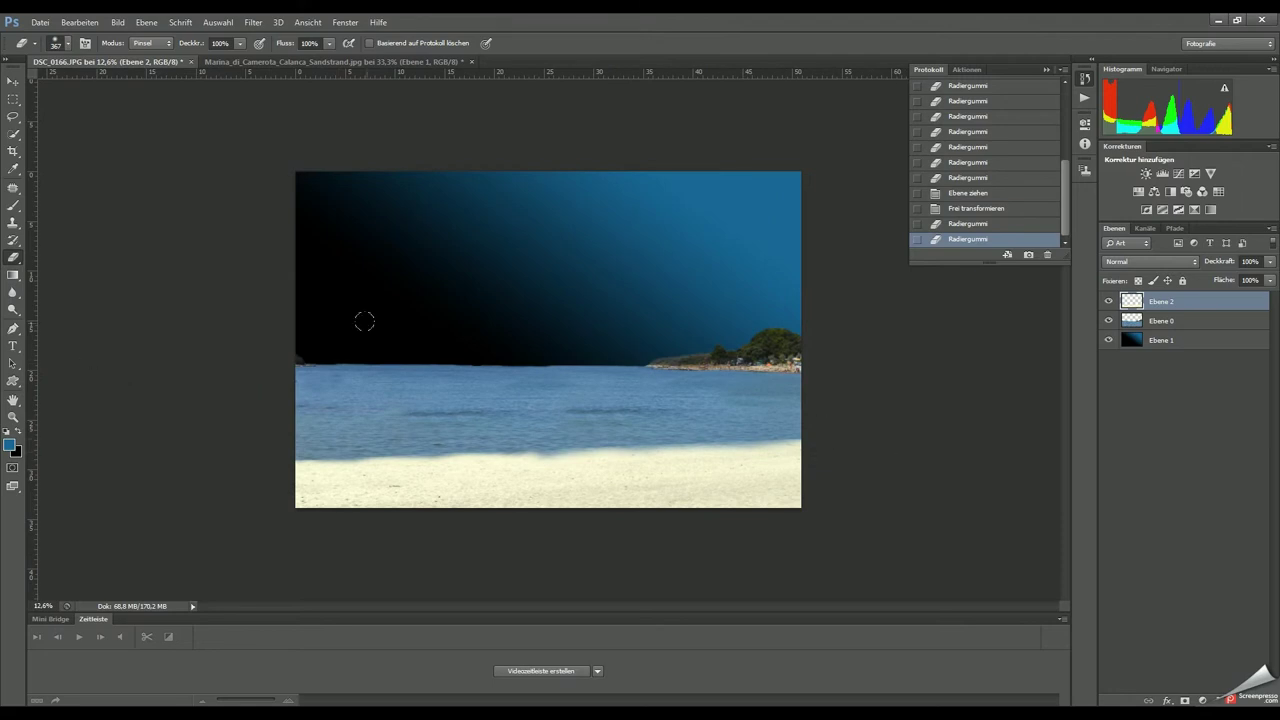
{"action": "scroll", "coordinate": [551, 340], "scroll_direction": "up", "scroll_amount": 4}
- Clone out the people and buildings on the right shoreline of layer Ebene 0
{"action": "left_click", "coordinate": [1160, 320]}
{"action": "key", "text": "s"}
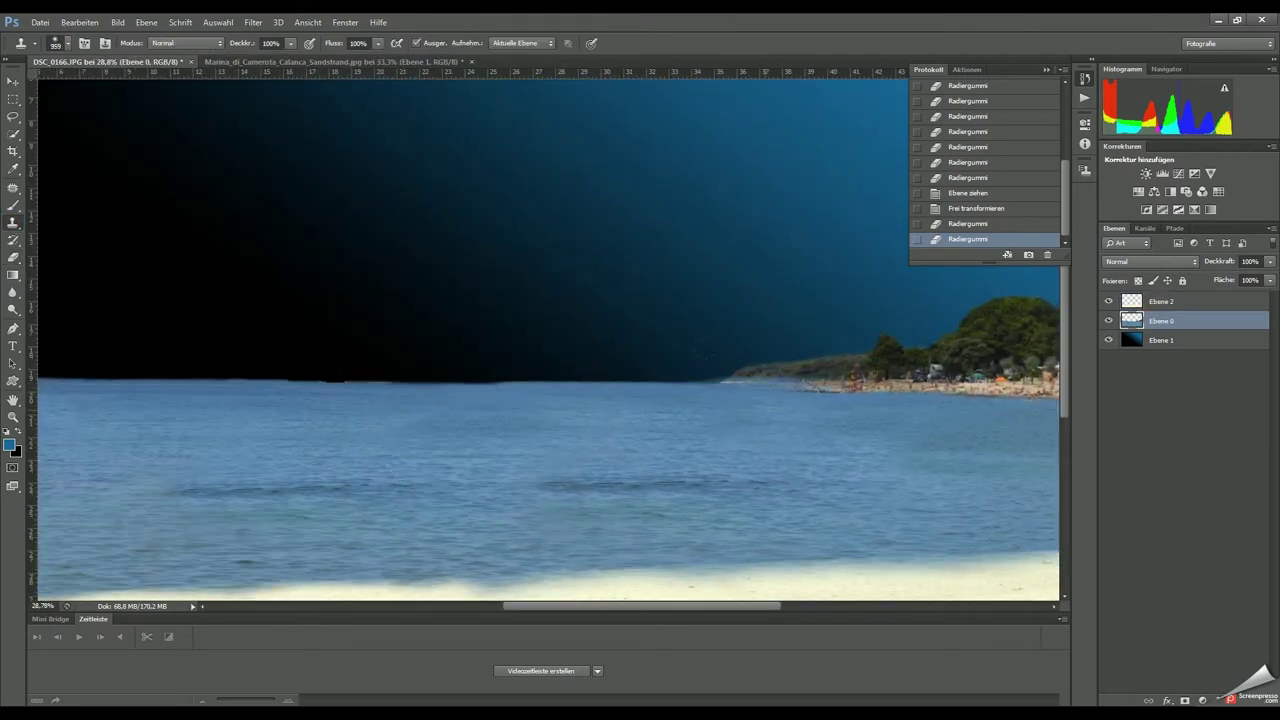
{"action": "left_click_drag", "start_coordinate": [690, 380], "coordinate": [1040, 382]}
{"action": "left_click_drag", "start_coordinate": [690, 382], "coordinate": [860, 416]}
{"action": "left_click_drag", "start_coordinate": [950, 425], "coordinate": [1029, 422]}
{"action": "scroll", "coordinate": [528, 386], "scroll_direction": "down", "scroll_amount": 2}
{"action": "left_click", "coordinate": [712, 390]}
- Erase the wooded island from the right shoreline
{"action": "left_click", "coordinate": [13, 257]}
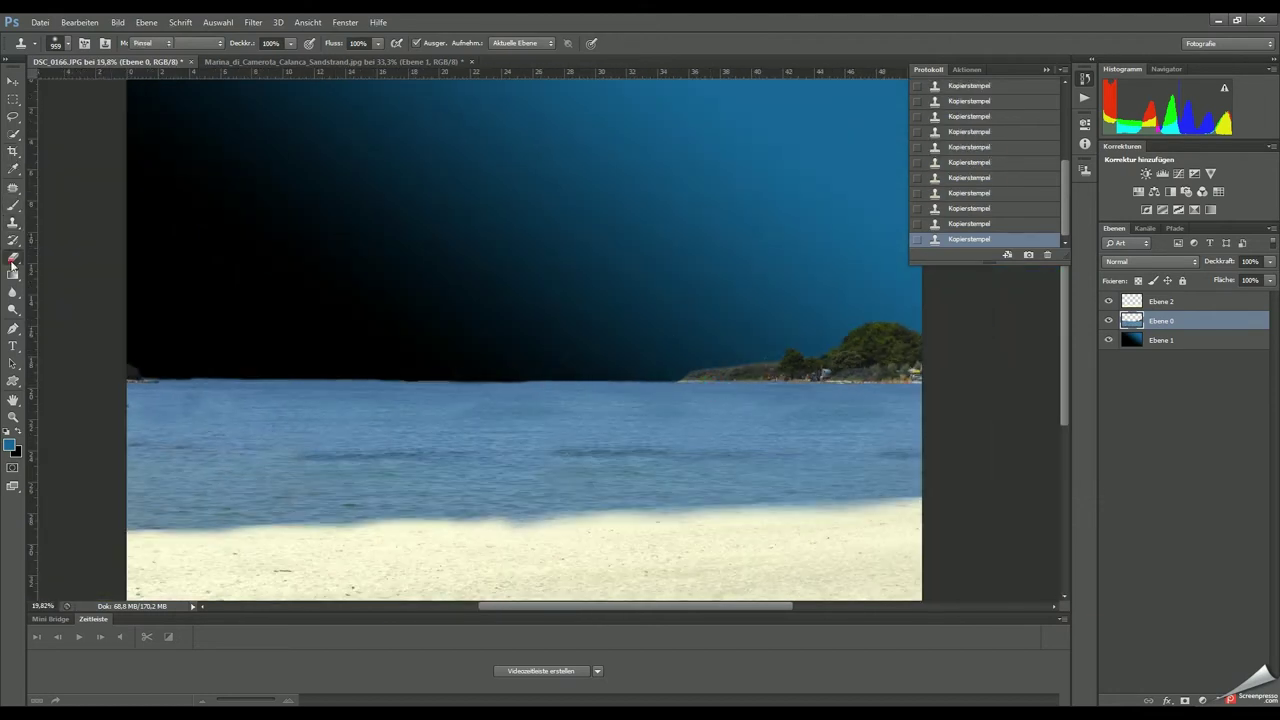
{"action": "left_click_drag", "start_coordinate": [720, 372], "coordinate": [905, 345]}
{"action": "mouse_move", "coordinate": [686, 371]}
{"action": "left_mouse_down"}
{"action": "mouse_move", "coordinate": [797, 363]}
{"action": "mouse_move", "coordinate": [819, 335]}
{"action": "left_mouse_up"}
{"action": "scroll", "coordinate": [647, 350], "scroll_direction": "down", "scroll_amount": 2}
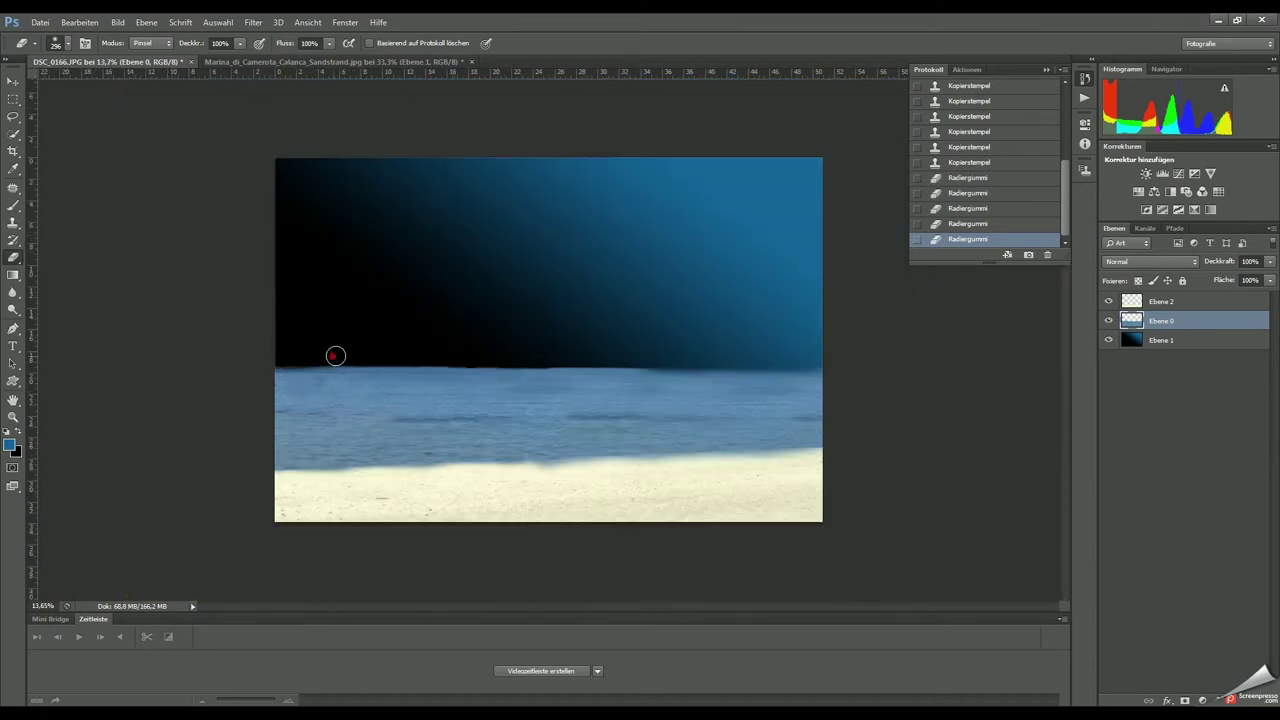
{"action": "left_click", "coordinate": [1154, 191]}
- Lower saturation to -68 and brush mountain silhouettes along the horizon on new layers
{"action": "left_click_drag", "start_coordinate": [994, 238], "coordinate": [955, 238]}
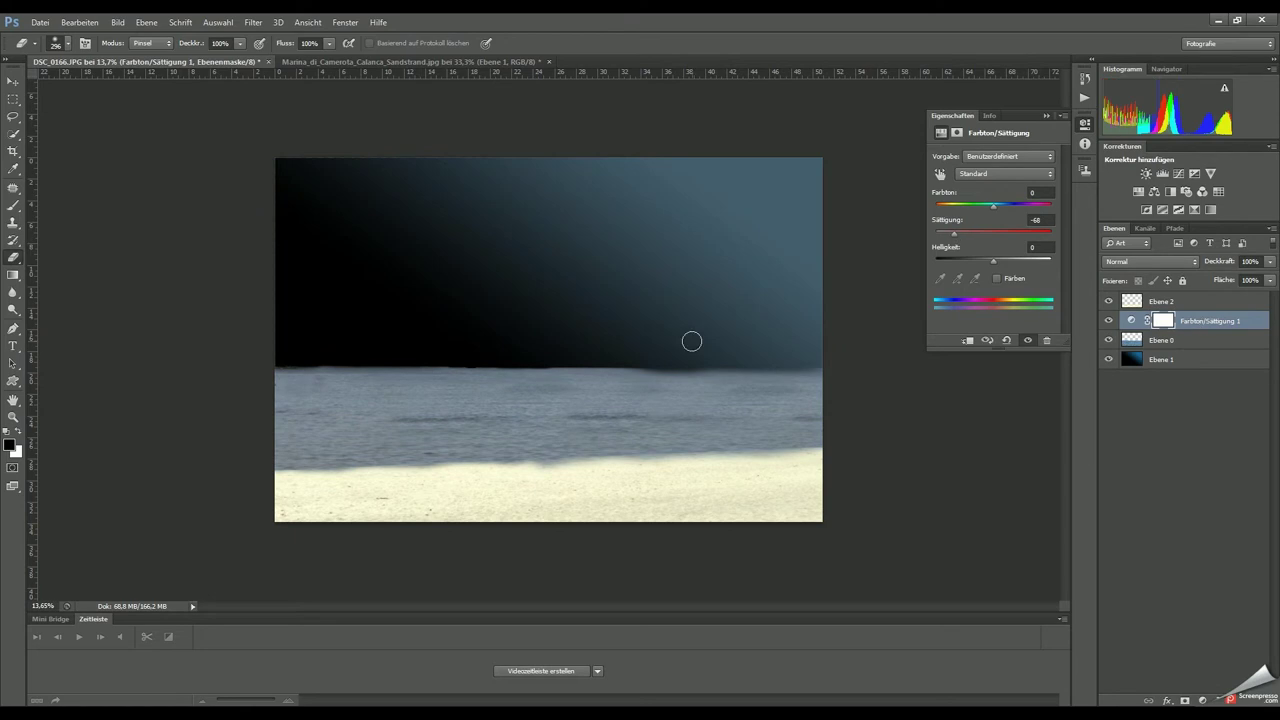
{"action": "key", "text": "b"}
{"action": "key", "text": "ctrl+shift+alt+n"}
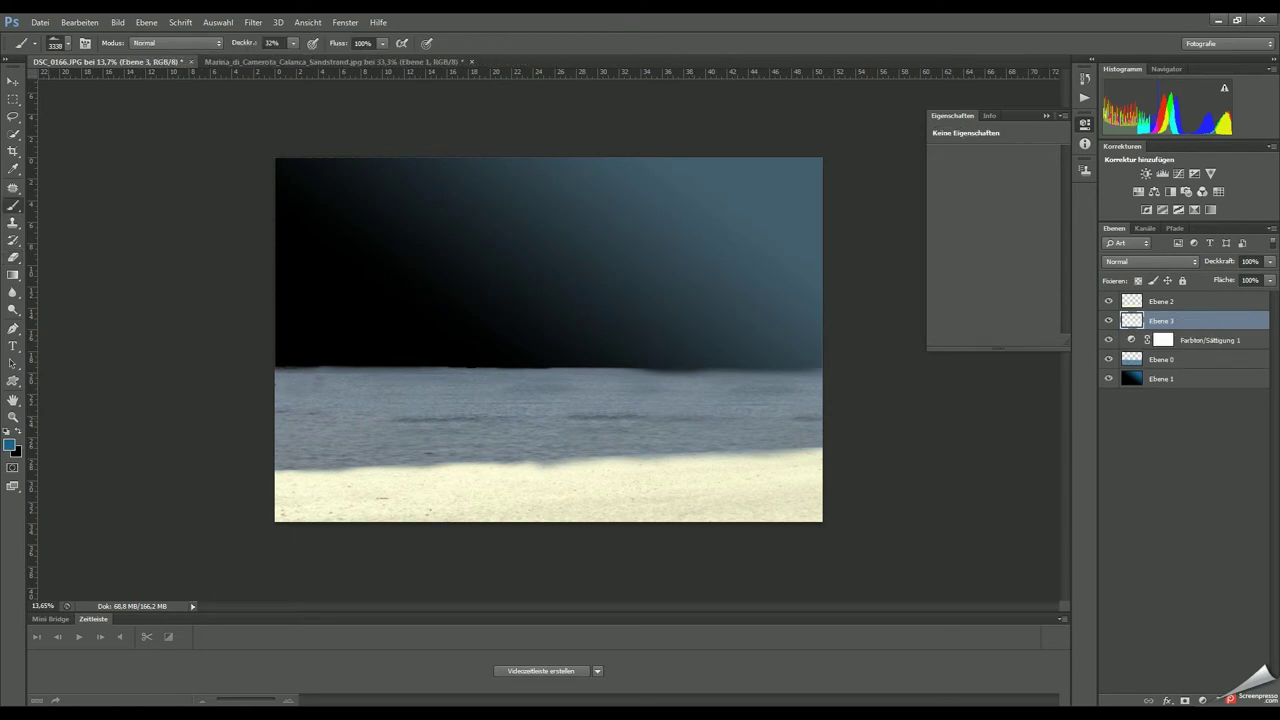
{"action": "left_click", "coordinate": [728, 337]}
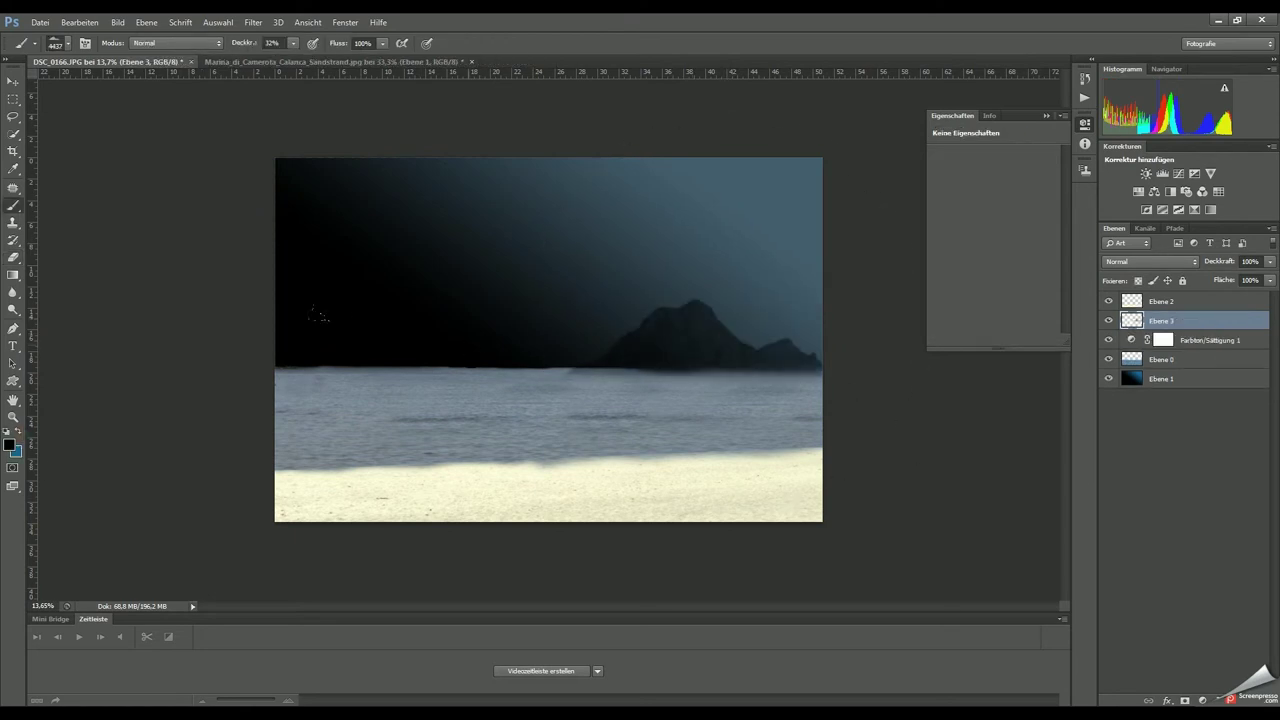
{"action": "right_click", "coordinate": [640, 388]}
{"action": "key", "text": "Escape"}
{"action": "key", "text": "ctrl+shift+alt+n"}
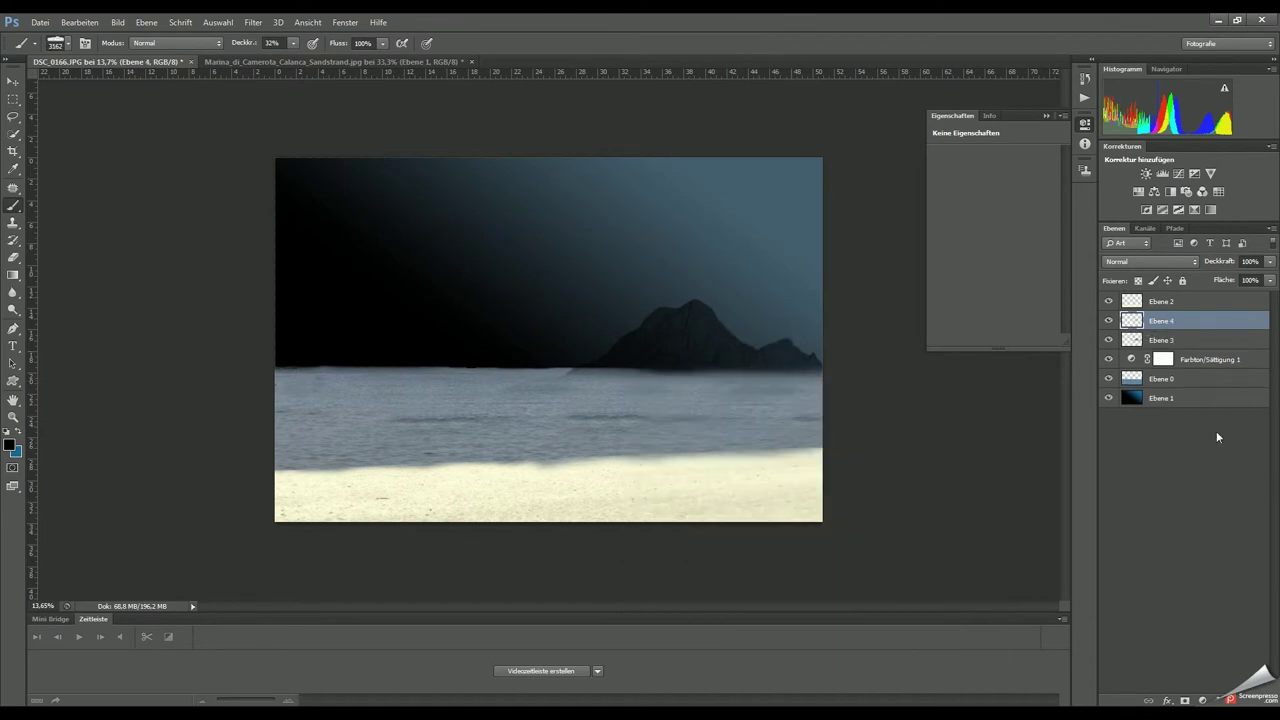
{"action": "key", "text": "ctrl+bracketleft"}
{"action": "left_click", "coordinate": [828, 332]}
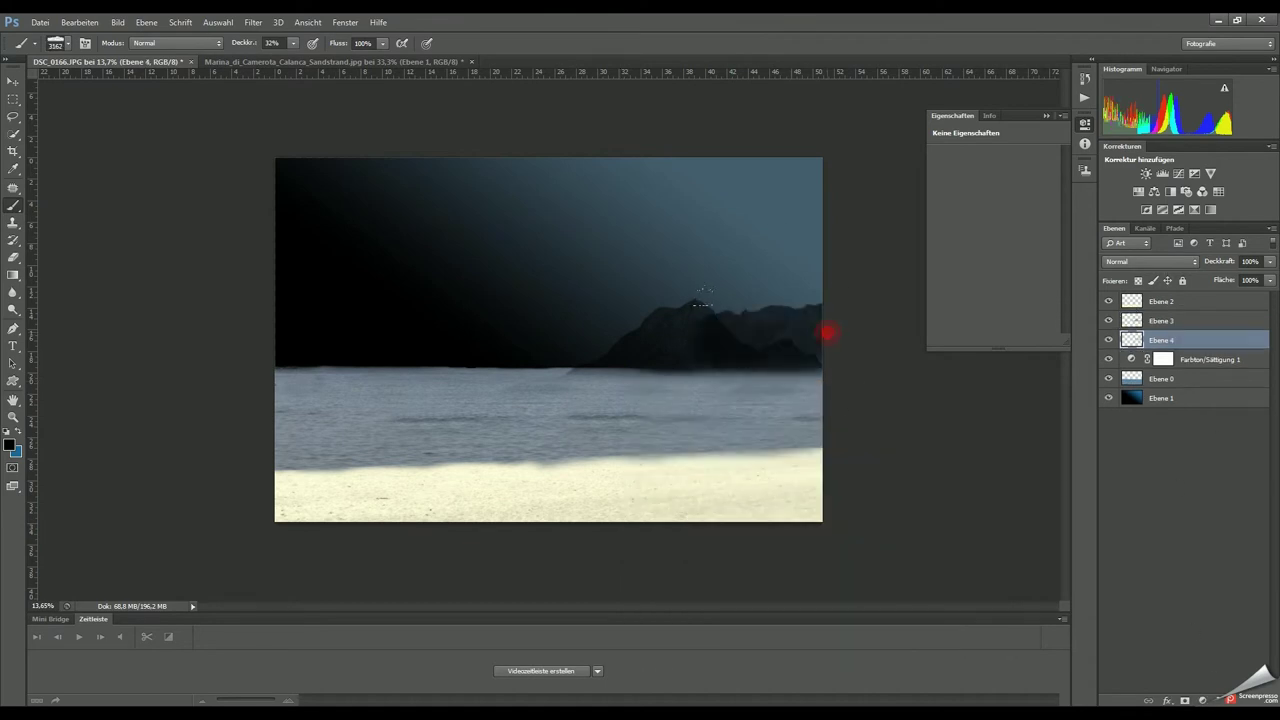
- Darken mountain layer Ebene 3 by merging a duplicate into it, then nudge it right and down
{"action": "left_click", "coordinate": [1160, 320]}
{"action": "key", "text": "ctrl+j"}
{"action": "right_click", "coordinate": [1158, 322]}
{"action": "left_click", "coordinate": [1160, 404]}
{"action": "right_click", "coordinate": [1160, 322]}
{"action": "left_click", "coordinate": [1040, 494]}
{"action": "key", "text": "v"}
{"action": "left_click_drag", "start_coordinate": [678, 346], "coordinate": [688, 352]}
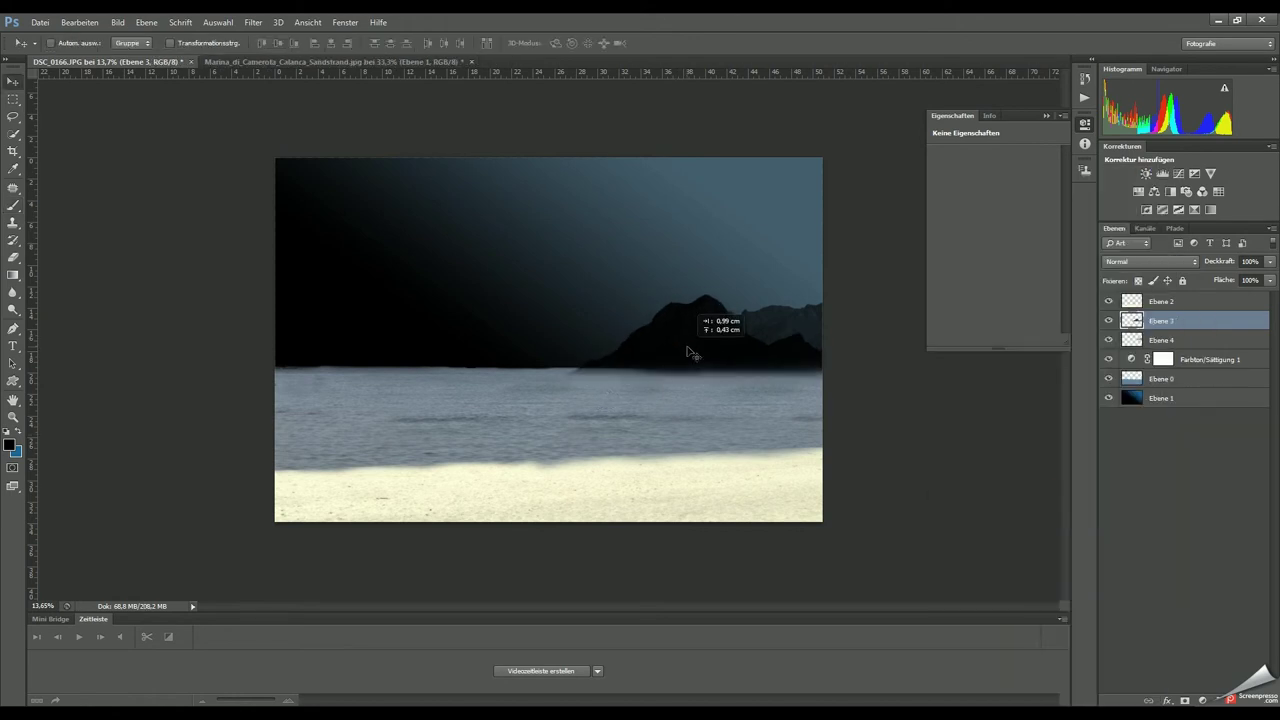
- Darken the left horizon and paint small dark rocks on new layers Ebene 5–7
{"action": "key", "text": "b"}
{"action": "right_click", "coordinate": [541, 391]}
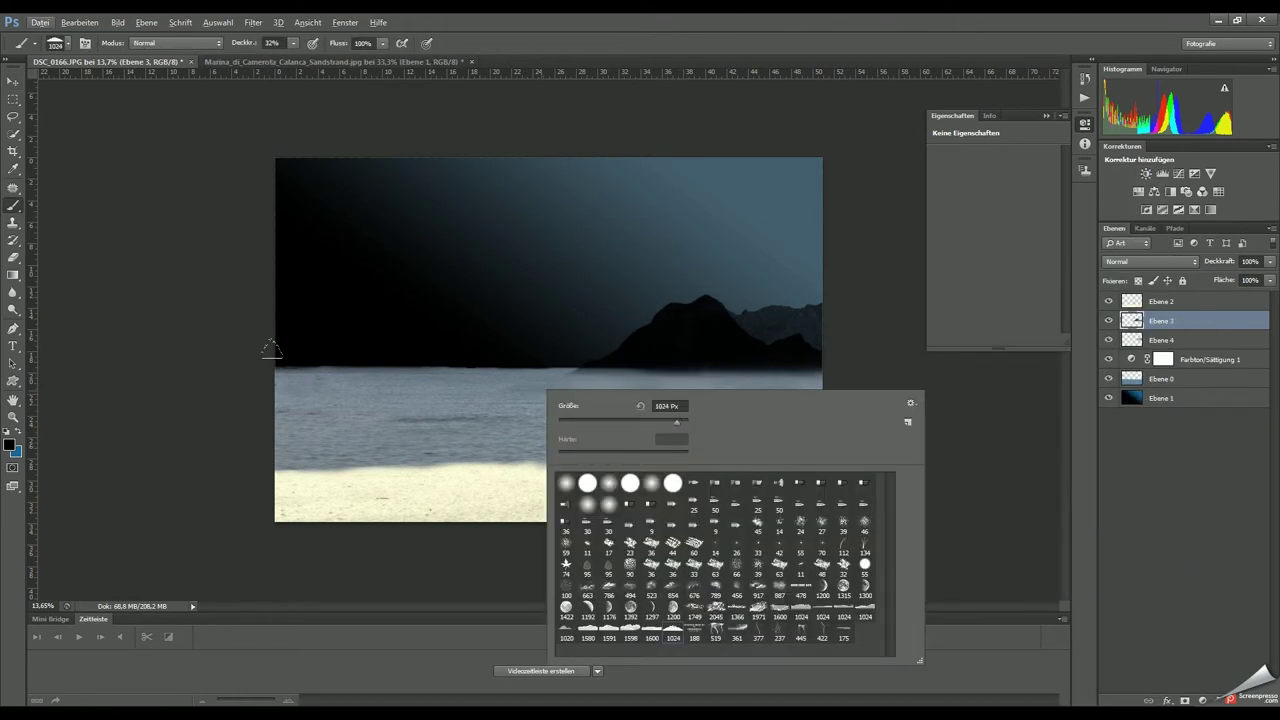
{"action": "key", "text": "Escape"}
{"action": "key", "text": "ctrl+shift+alt+n"}
{"action": "left_click", "coordinate": [322, 338]}
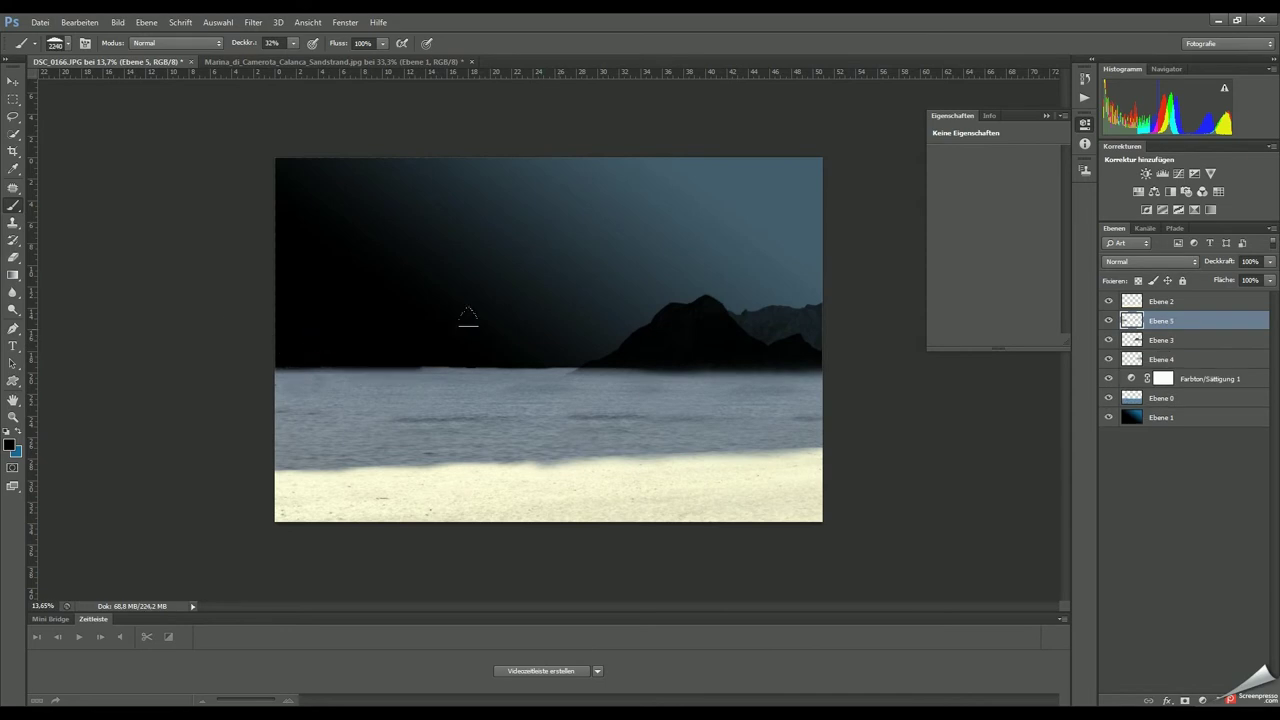
{"action": "right_click", "coordinate": [547, 341]}
{"action": "double_click", "coordinate": [578, 588]}
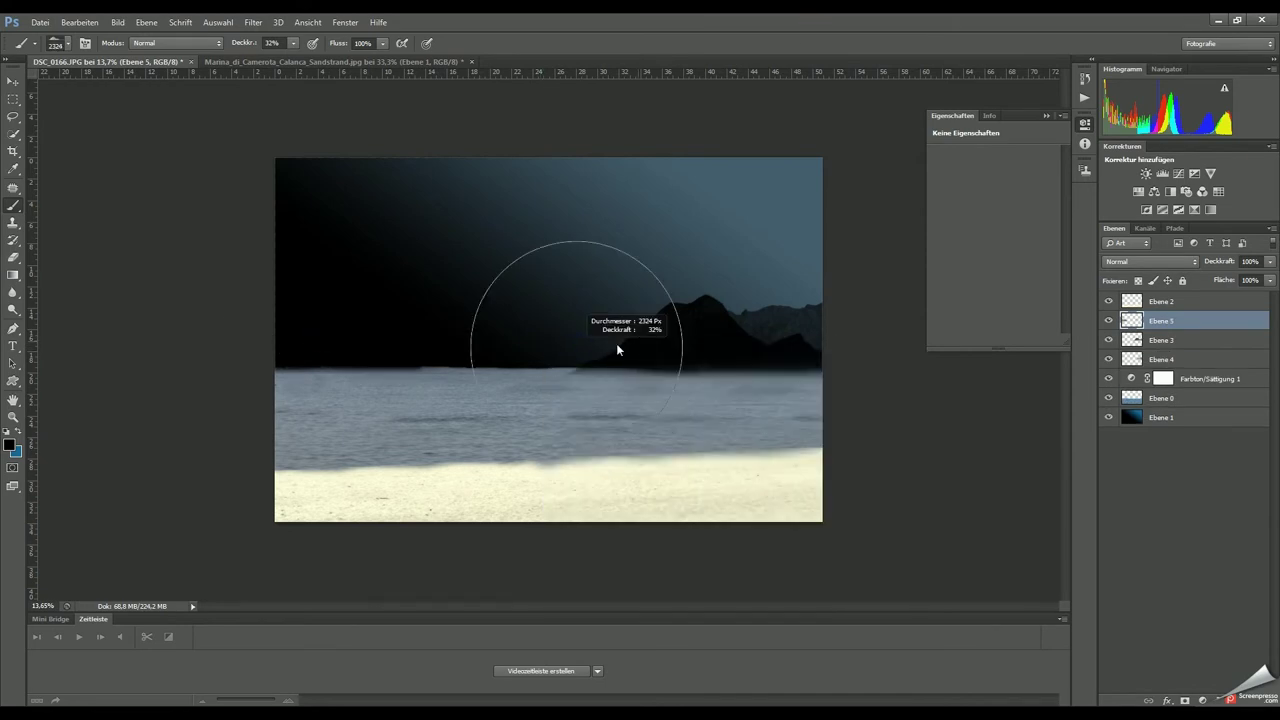
{"action": "key", "text": "ctrl+shift+alt+n"}
{"action": "left_click", "coordinate": [560, 360]}
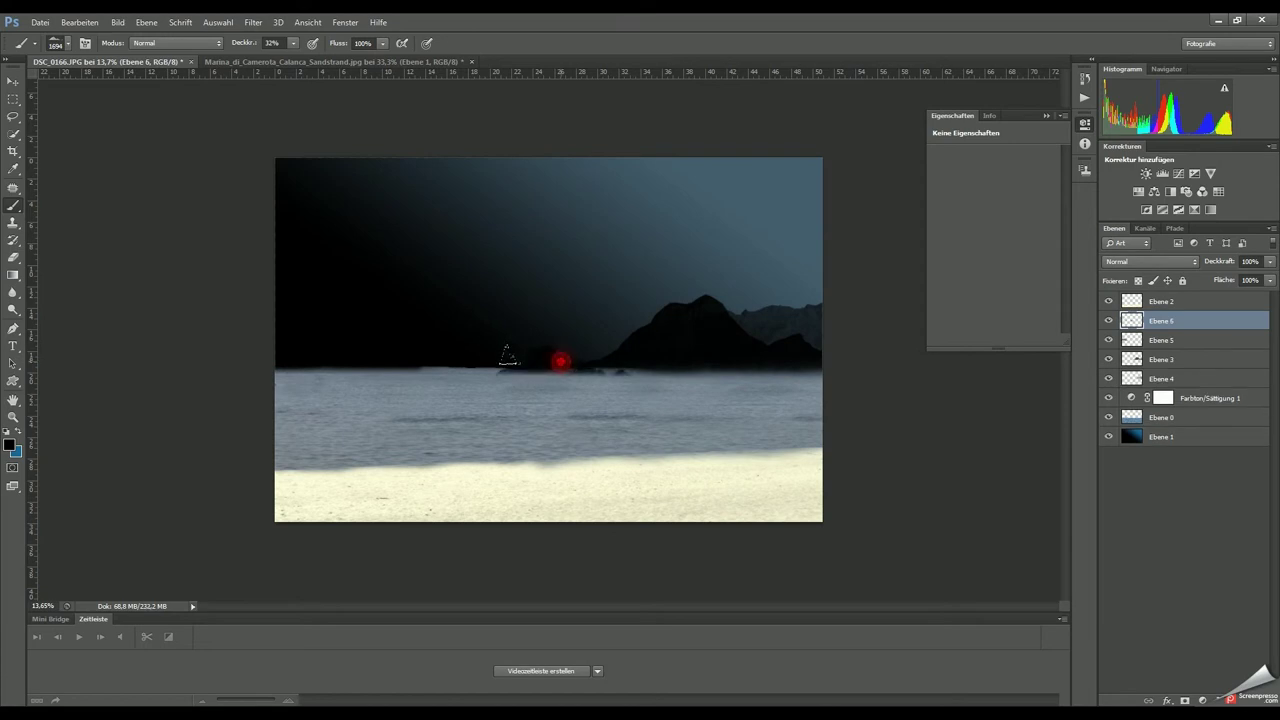
{"action": "key", "text": "ctrl+shift+alt+n"}
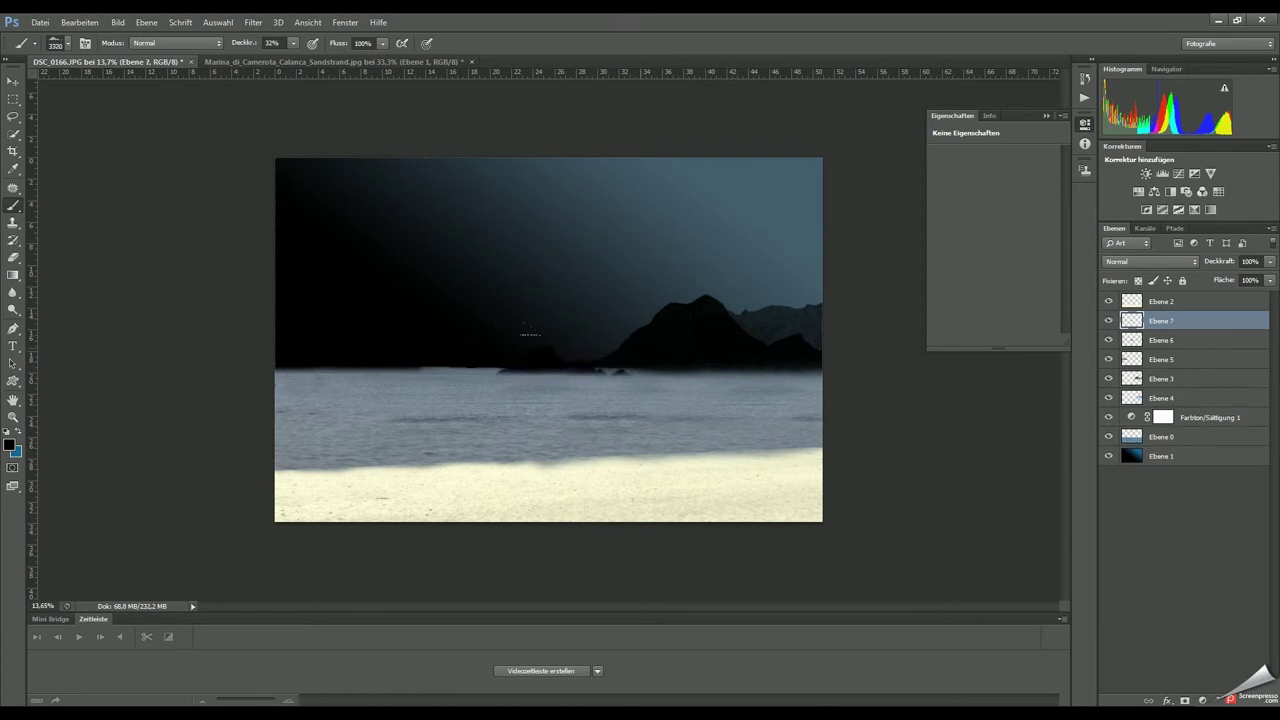
{"action": "key", "text": "ctrl+bracketleft"}
{"action": "left_click_drag", "start_coordinate": [531, 337], "coordinate": [641, 350]}
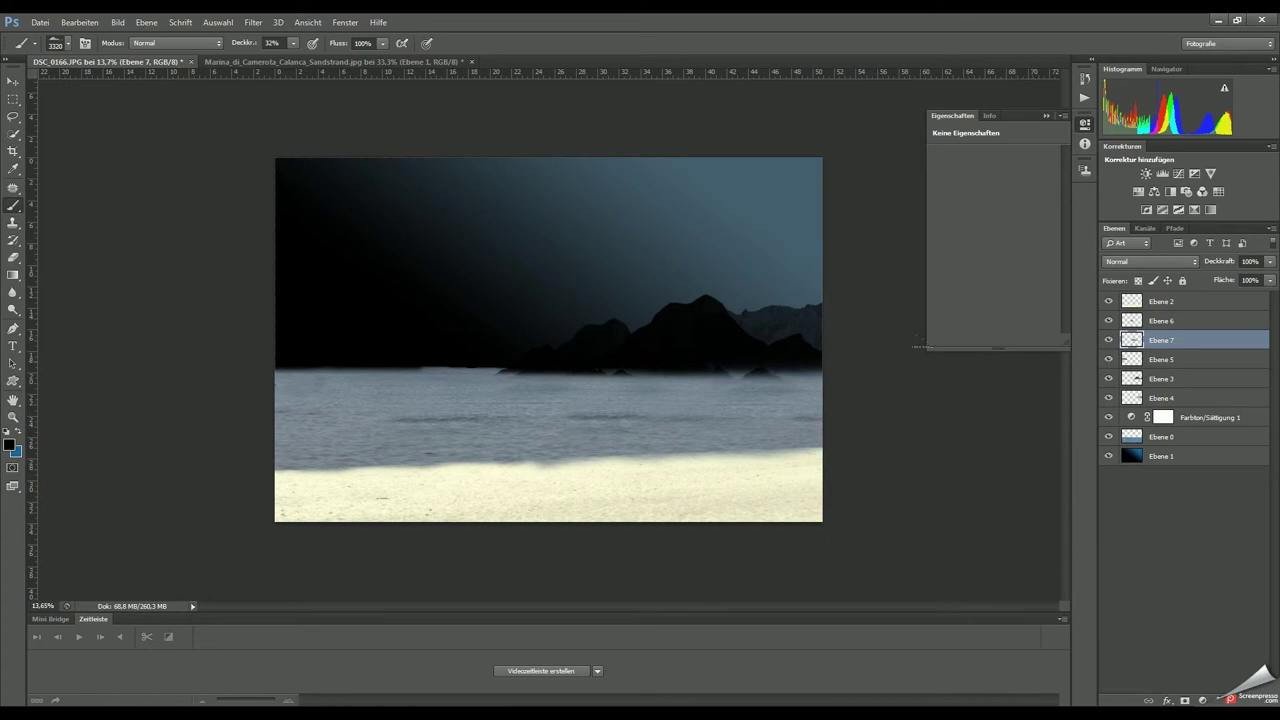
- Free Transform the Ebene 3 mountain to about 180% into a large central peak
{"action": "left_click", "coordinate": [1160, 378]}
{"action": "key", "text": "ctrl+t"}
{"action": "left_click_drag", "start_coordinate": [551, 289], "coordinate": [410, 222]}
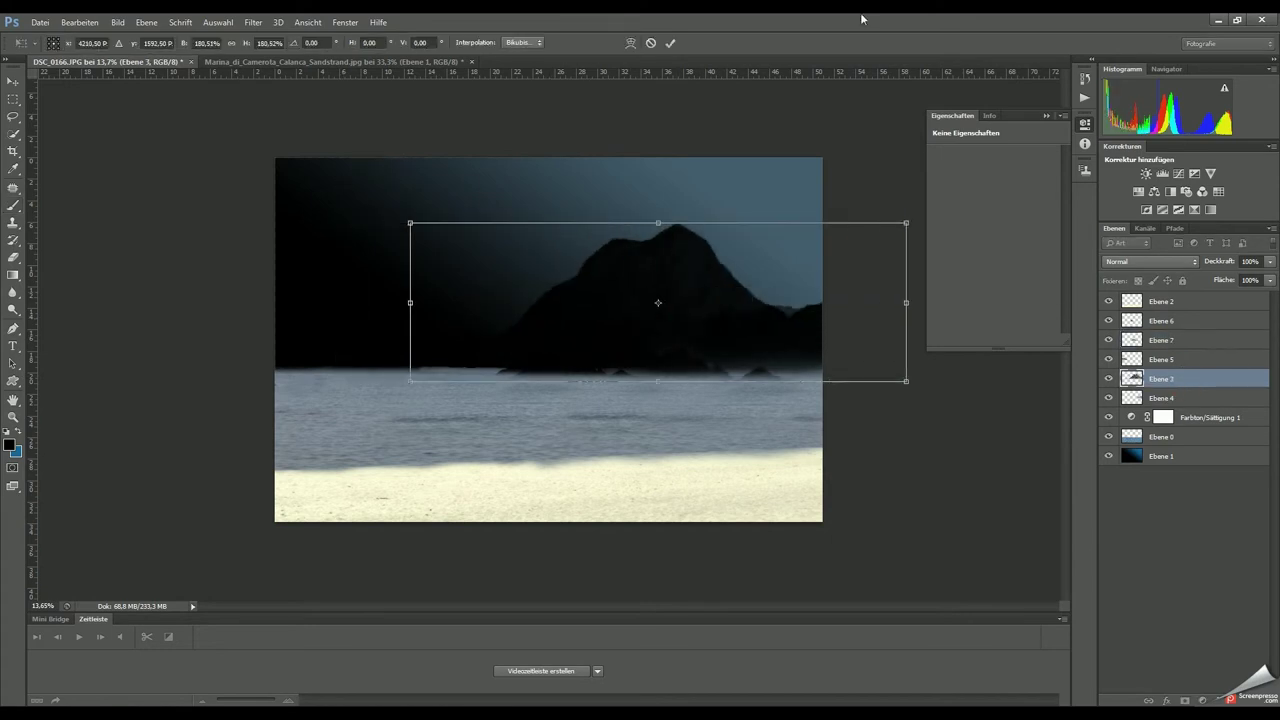
{"action": "key", "text": "Return"}
{"action": "scroll", "coordinate": [618, 407], "scroll_direction": "down", "scroll_amount": 1}
{"action": "left_click", "coordinate": [1108, 456]}
{"action": "left_click", "coordinate": [1108, 456]}
- Select Ebene 4, swap colours and set a new dark foreground colour
{"action": "left_click", "coordinate": [1200, 436]}
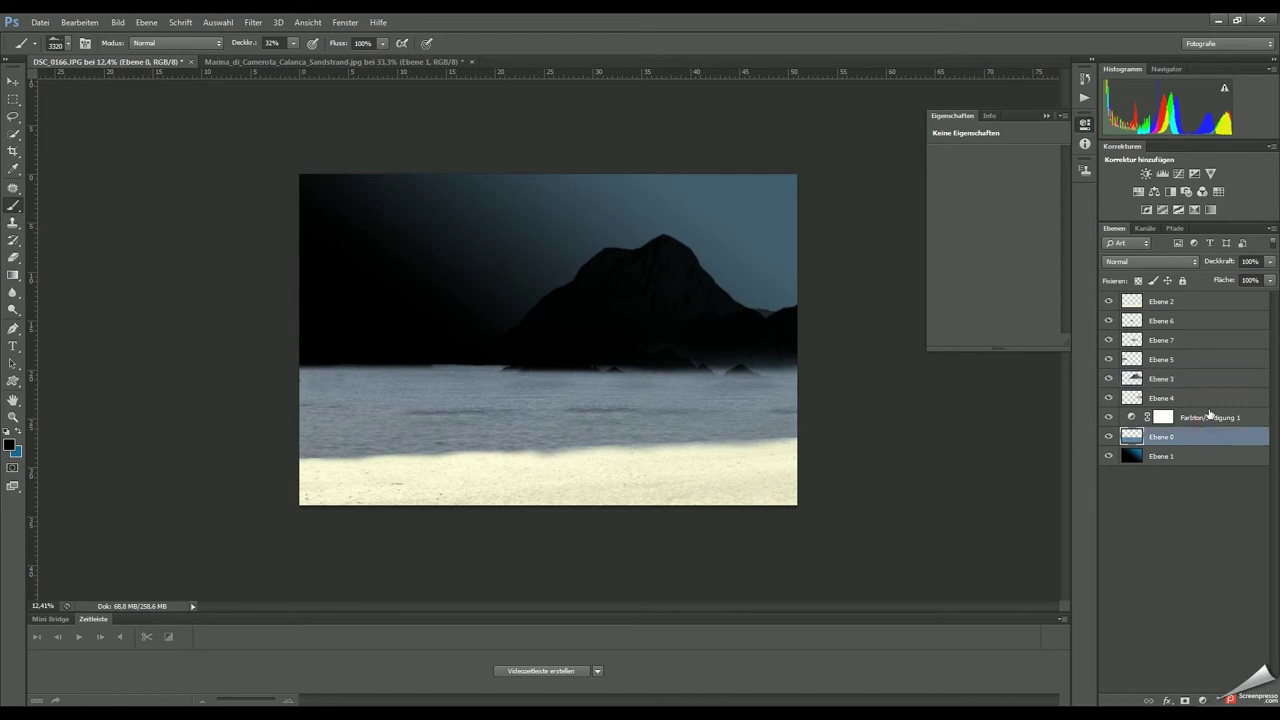
{"action": "left_click", "coordinate": [1160, 398]}
{"action": "right_click", "coordinate": [516, 350]}
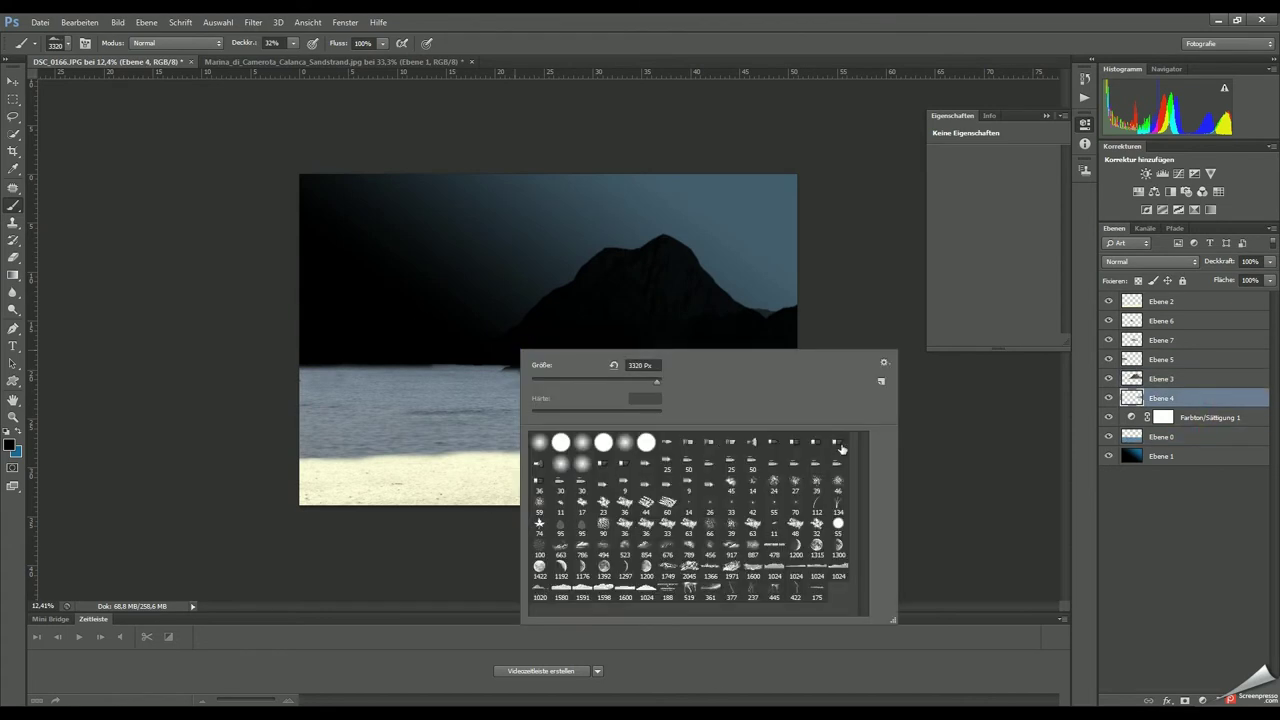
{"action": "key", "text": "Escape"}
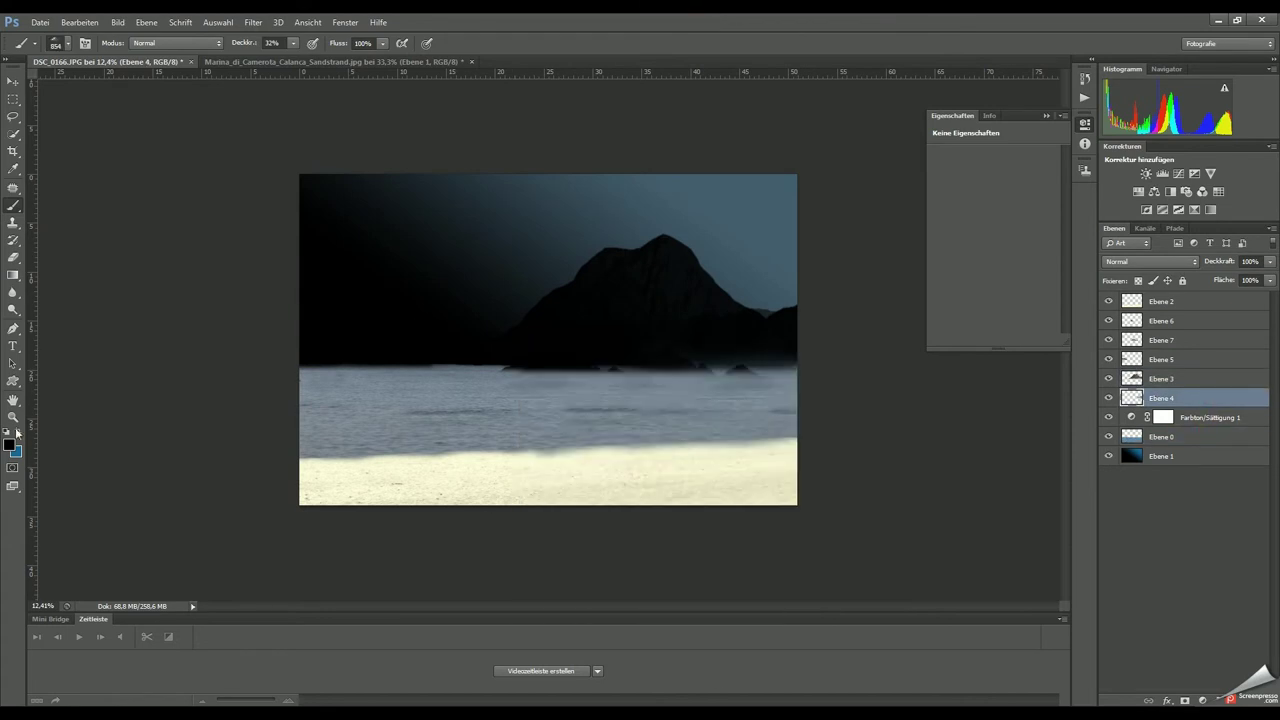
{"action": "key", "text": "x"}
{"action": "left_click", "coordinate": [9, 444]}
{"action": "left_click", "coordinate": [639, 467]}
- On new layer Ebene 8, stamp cloud brushes over the top-left sky and the mountain
{"action": "key", "text": "ctrl+shift+alt+n"}
{"action": "left_click", "coordinate": [371, 243]}
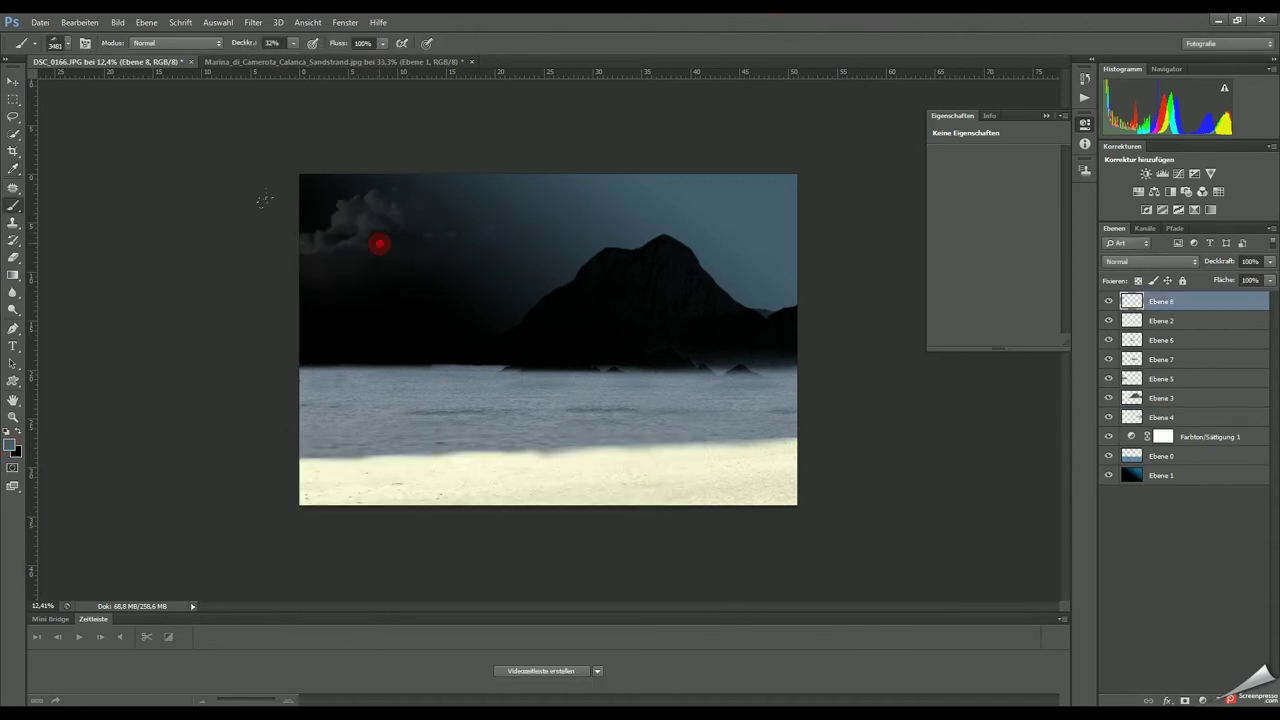
{"action": "left_click", "coordinate": [657, 214]}
{"action": "right_click", "coordinate": [566, 356]}
{"action": "double_click", "coordinate": [700, 596]}
{"action": "left_click", "coordinate": [686, 243]}
{"action": "left_click", "coordinate": [528, 313]}
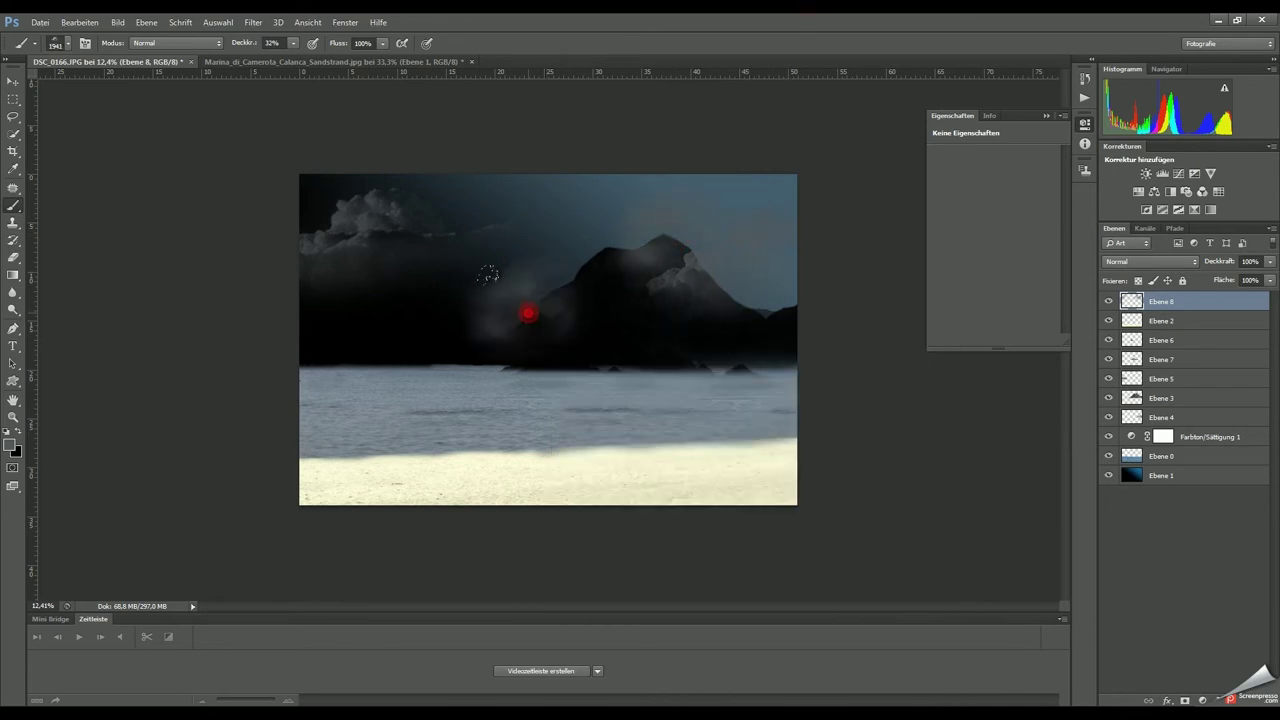
{"action": "right_click", "coordinate": [700, 447]}
{"action": "double_click", "coordinate": [739, 600]}
- Paint larger clouds across the upper-right sky and top edge, then a dark dab upper left
{"action": "left_click", "coordinate": [572, 192]}
{"action": "right_click", "coordinate": [712, 430]}
{"action": "double_click", "coordinate": [779, 628]}
{"action": "left_click", "coordinate": [800, 194]}
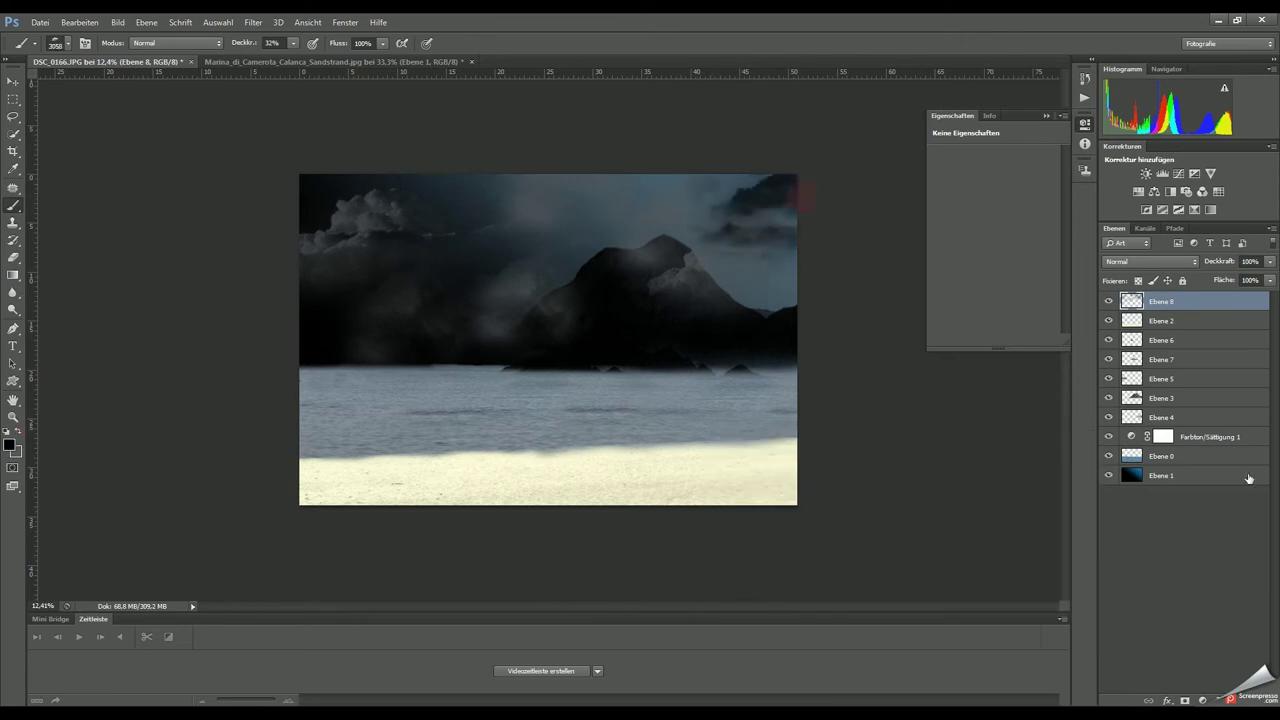
{"action": "left_click", "coordinate": [826, 278]}
{"action": "left_click", "coordinate": [498, 158]}
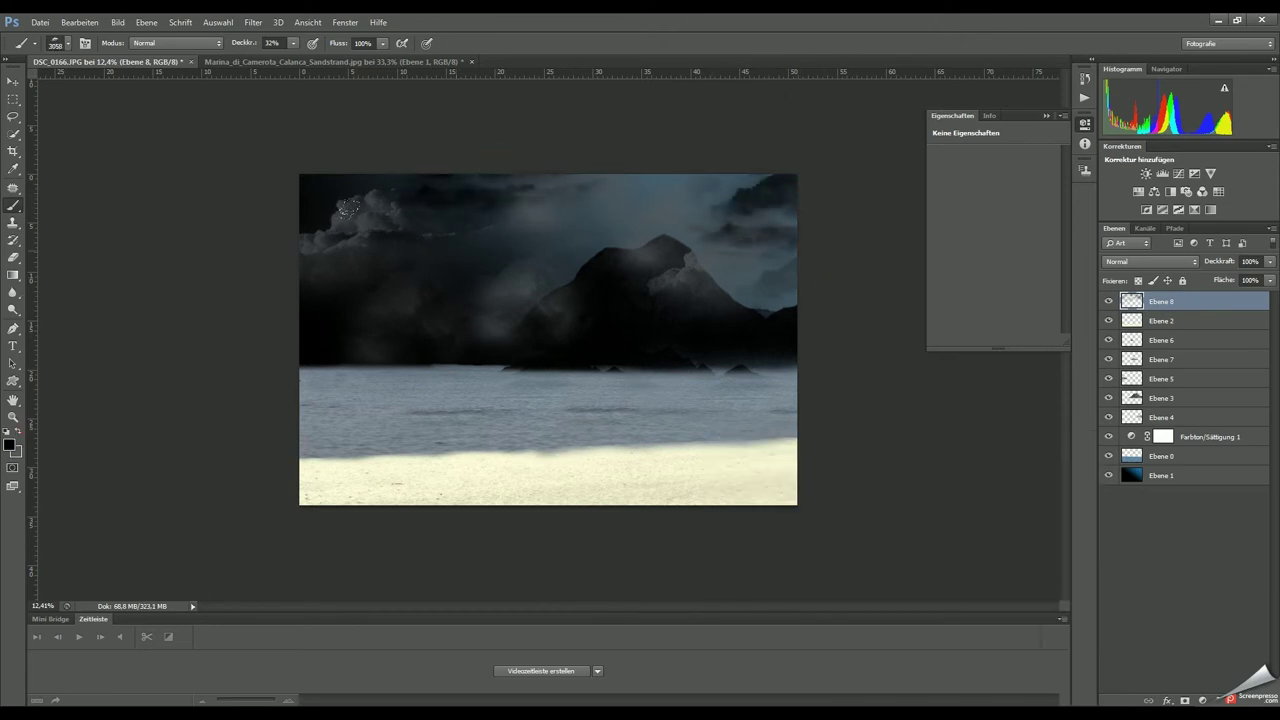
{"action": "left_click", "coordinate": [608, 191]}
{"action": "right_click", "coordinate": [578, 344]}
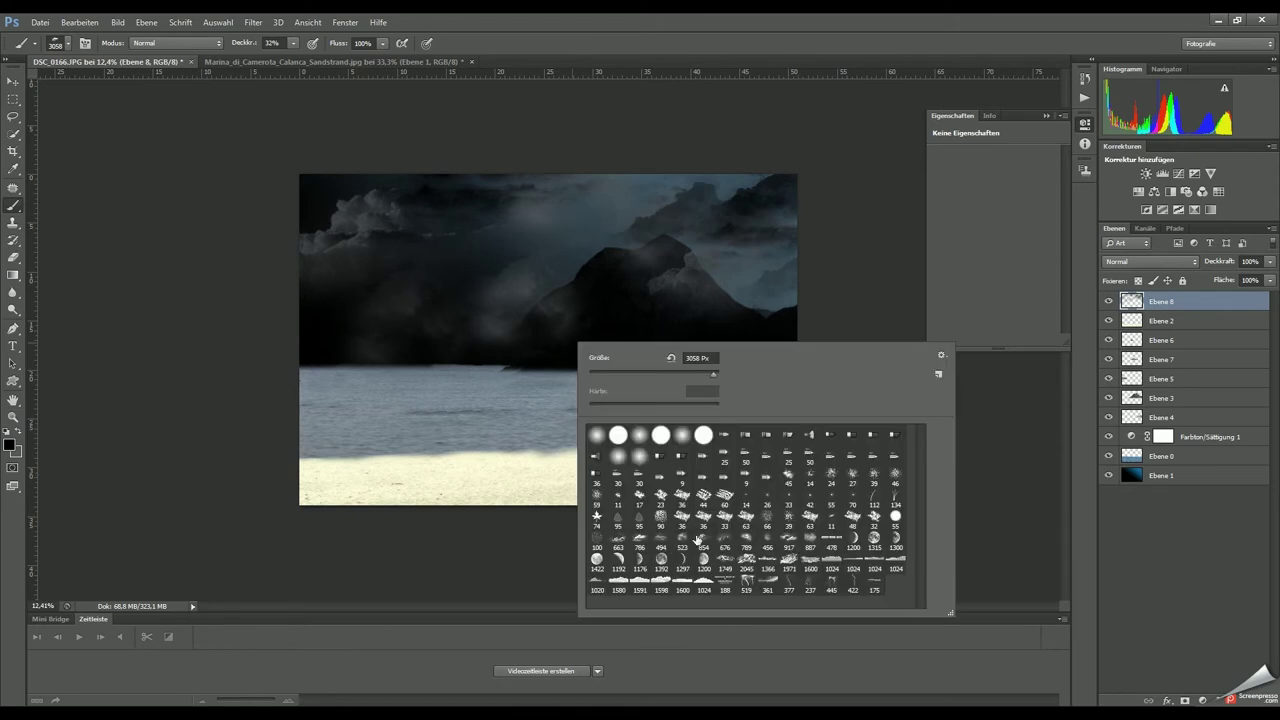
{"action": "double_click", "coordinate": [697, 540]}
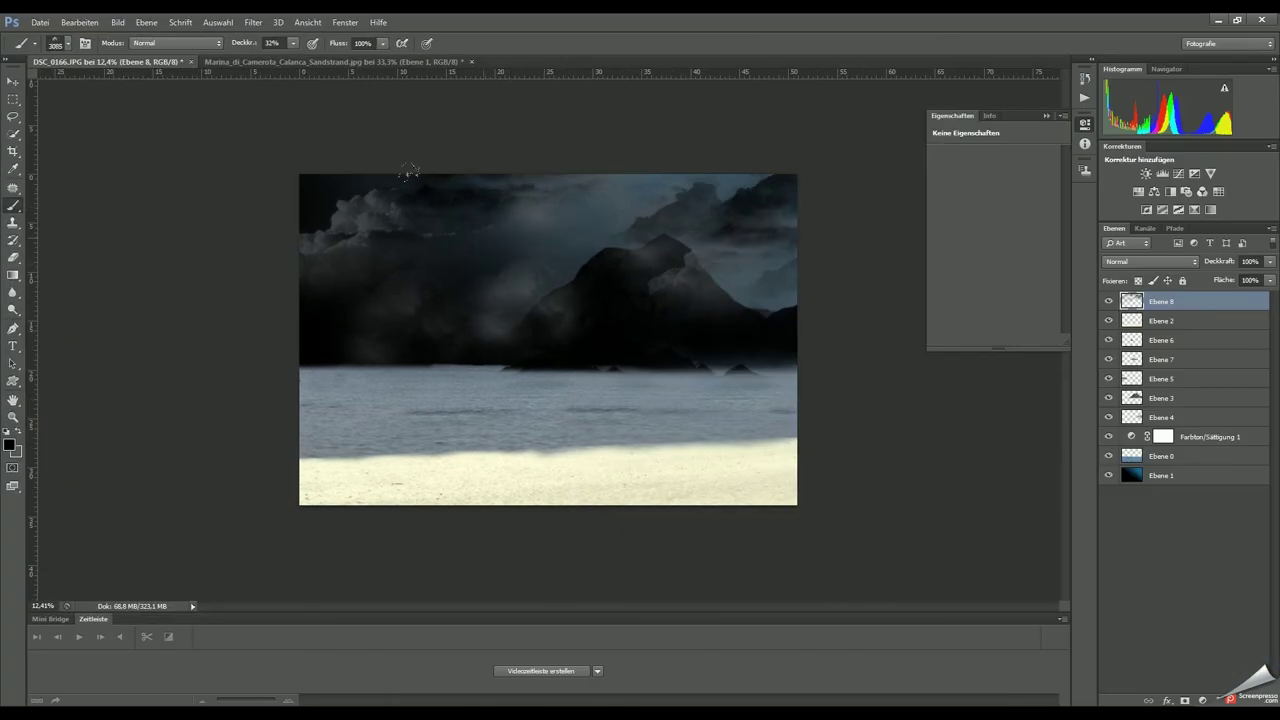
{"action": "left_click", "coordinate": [329, 206]}
{"action": "left_click", "coordinate": [1127, 482]}
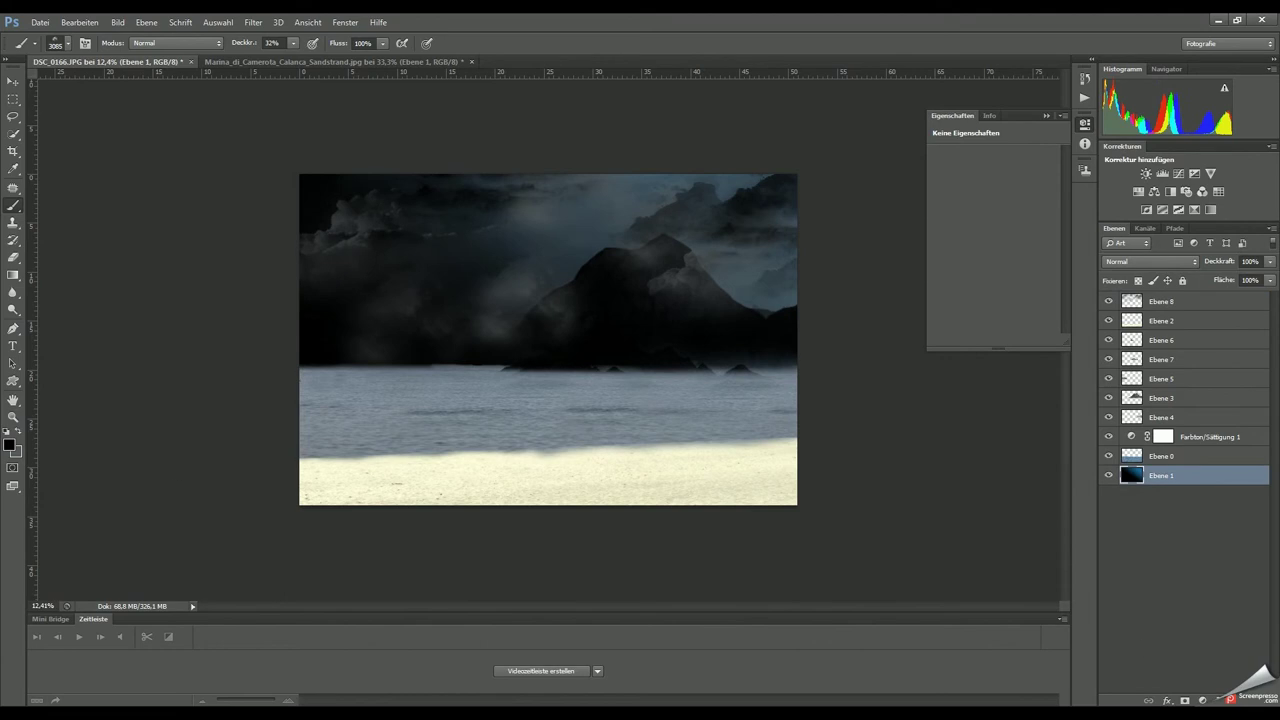
- Fill a new layer above Ebene 1 with grey at 38% opacity
{"action": "key", "text": "ctrl+shift+alt+n"}
{"action": "left_click", "coordinate": [70, 288]}
{"action": "left_click", "coordinate": [450, 250]}
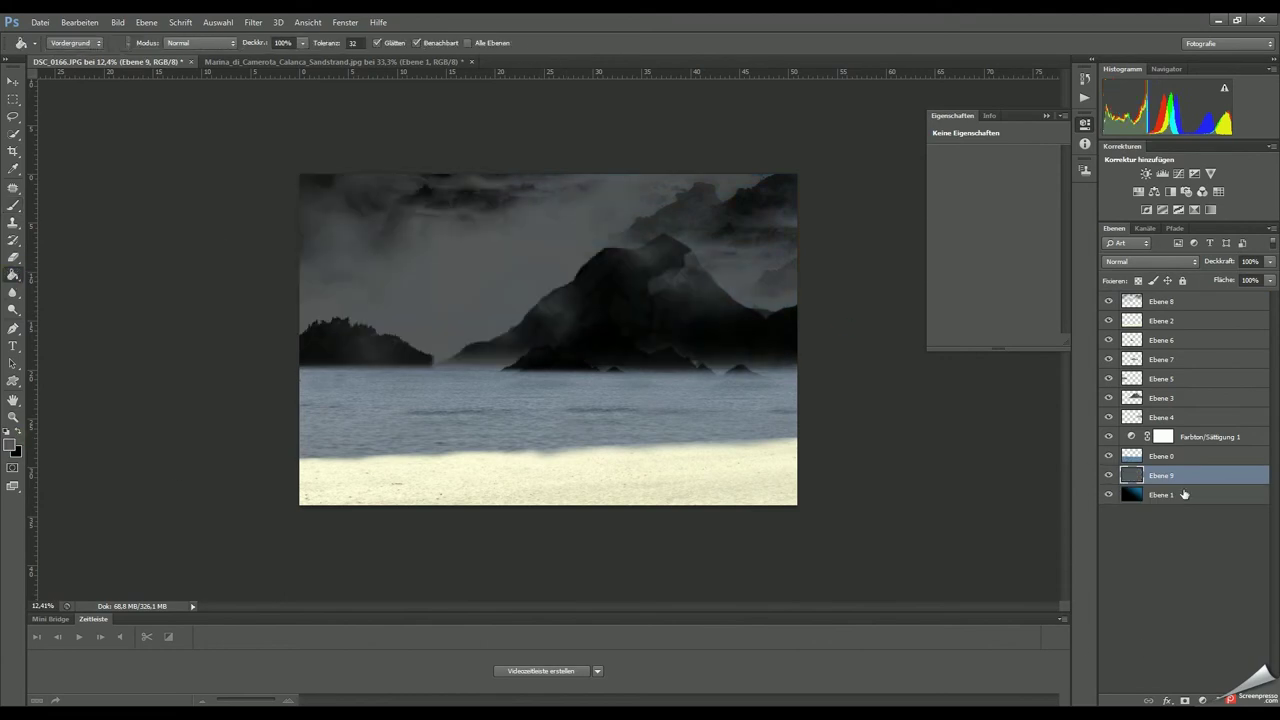
{"action": "left_click_drag", "start_coordinate": [1270, 261], "coordinate": [1247, 281]}
- On Ebene 0, set a Clone Stamp source on the water and clone over both waterline ends
{"action": "key", "text": "alt+bracketright"}
{"action": "key", "text": "s"}
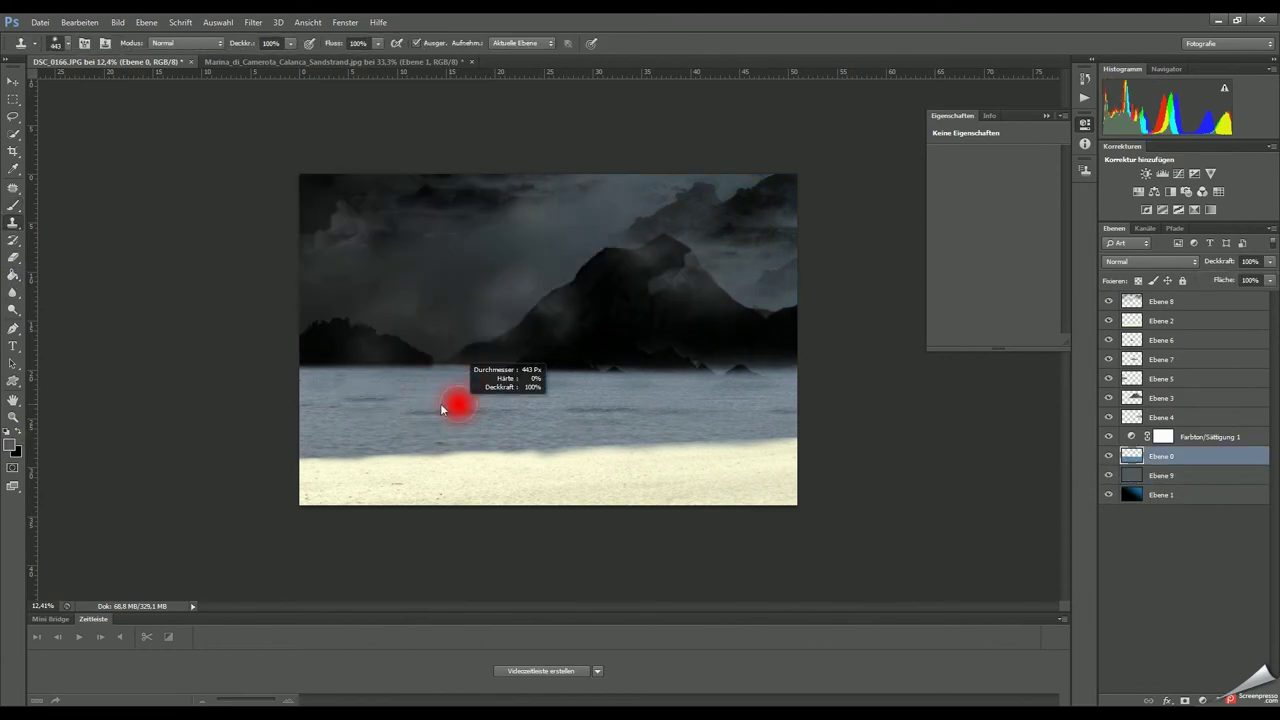
{"action": "left_click", "coordinate": [590, 393], "text": "alt"}
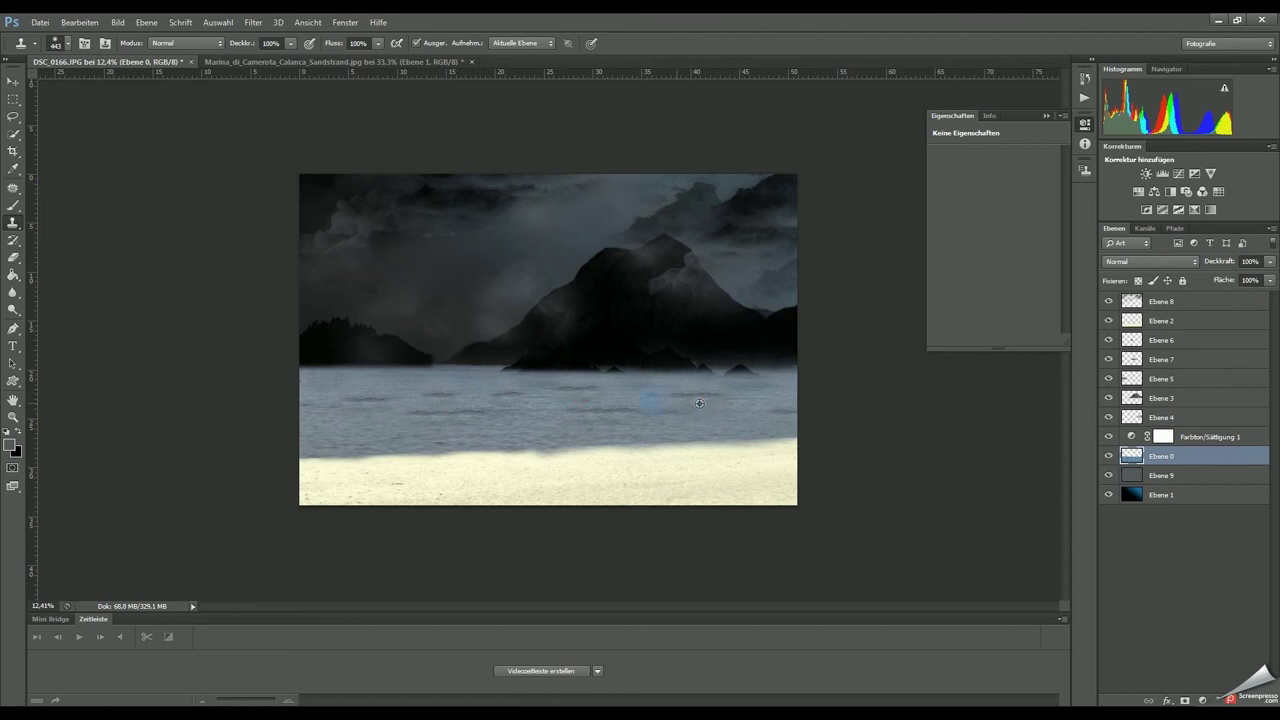
{"action": "scroll", "coordinate": [536, 380], "scroll_direction": "up", "scroll_amount": 3}
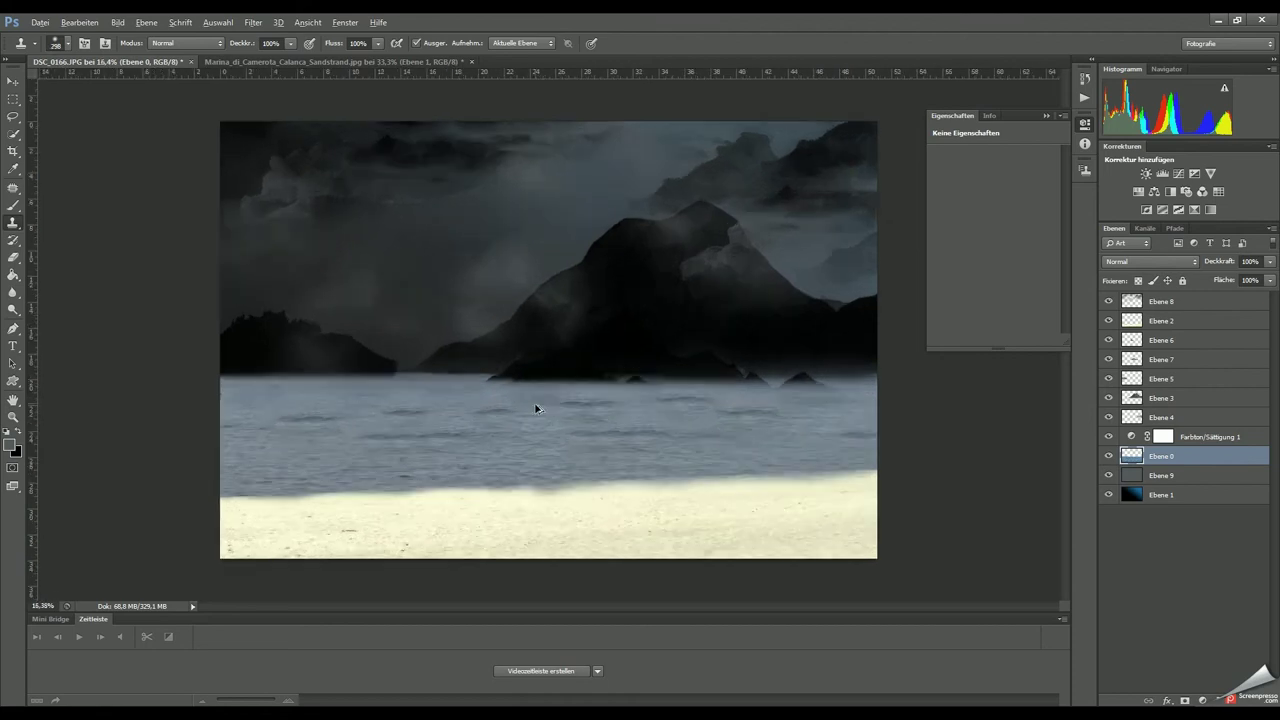
{"action": "mouse_move", "coordinate": [557, 400]}
{"action": "left_mouse_down"}
{"action": "mouse_move", "coordinate": [586, 400]}
{"action": "mouse_move", "coordinate": [501, 386]}
{"action": "left_mouse_up"}
{"action": "left_click_drag", "start_coordinate": [811, 390], "coordinate": [870, 395]}
{"action": "scroll", "coordinate": [600, 443], "scroll_direction": "down", "scroll_amount": 2}
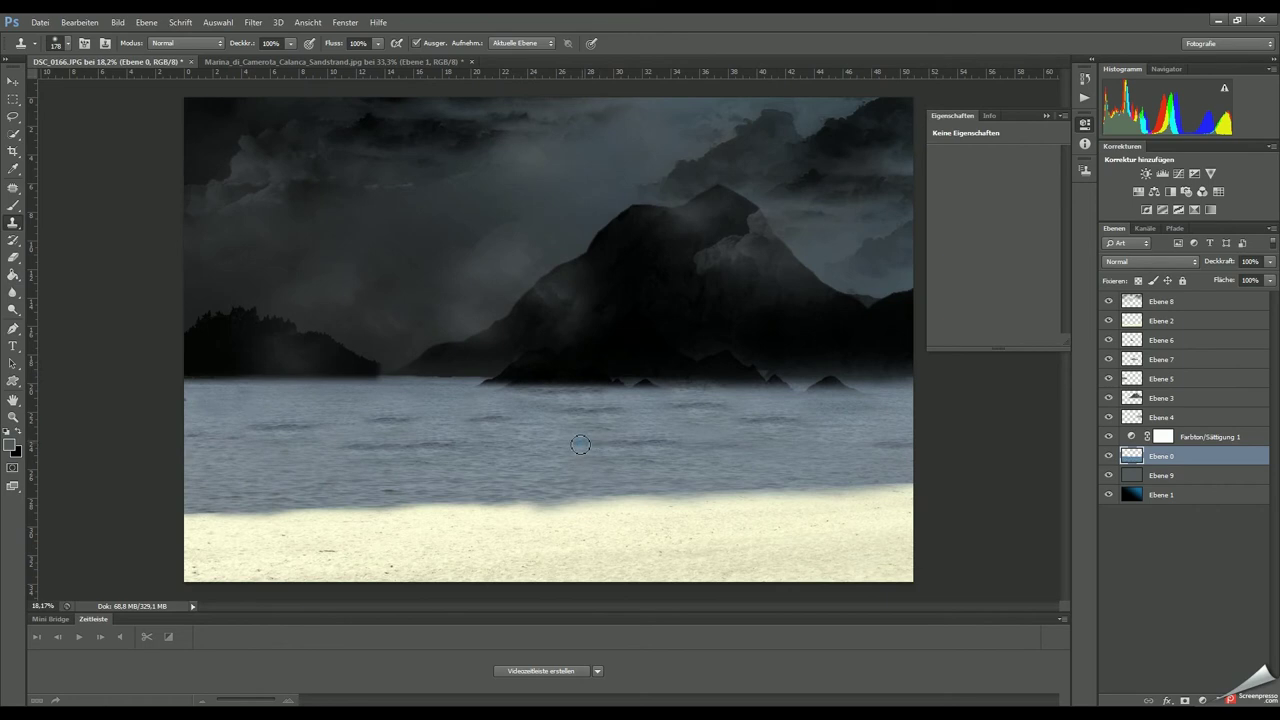
{"action": "left_click_drag", "start_coordinate": [277, 387], "coordinate": [300, 388]}
- Clone water texture in long strokes along the lower waterline, left and right
{"action": "scroll", "coordinate": [281, 392], "scroll_direction": "up", "scroll_amount": 3}
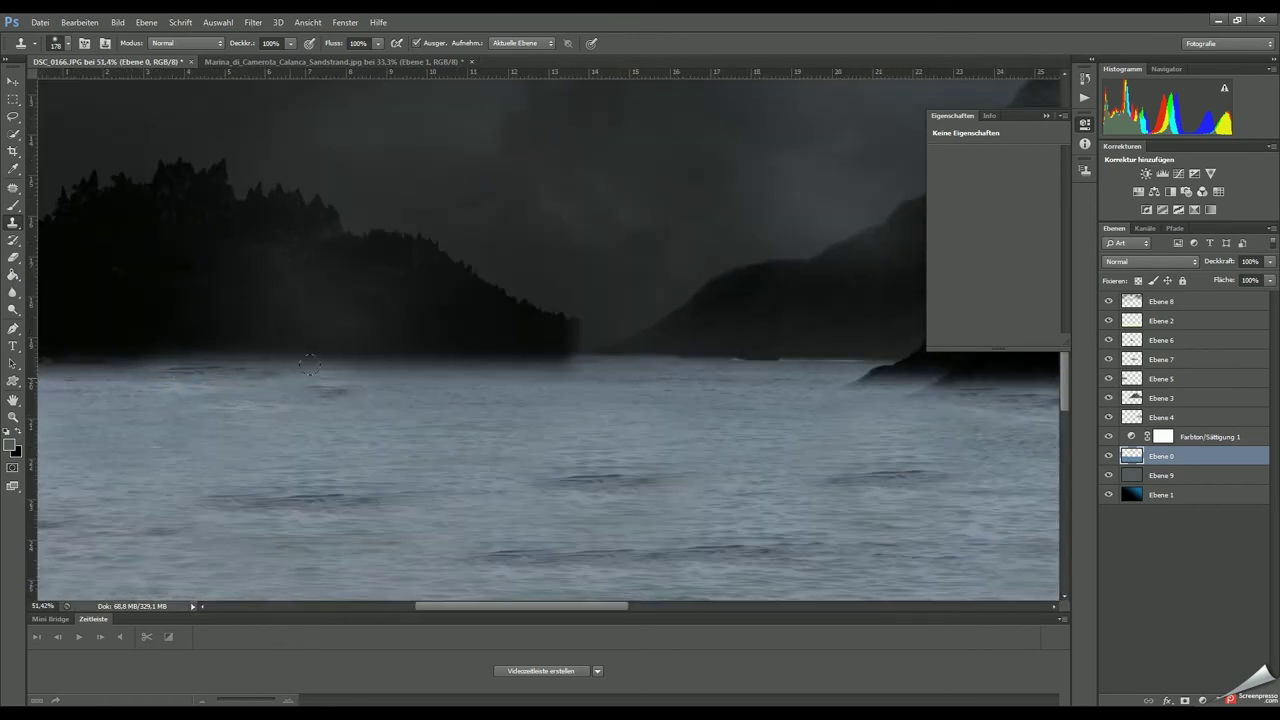
{"action": "scroll", "coordinate": [309, 364], "scroll_direction": "down", "scroll_amount": 2}
{"action": "scroll", "coordinate": [290, 412], "scroll_direction": "down", "scroll_amount": 2}
{"action": "scroll", "coordinate": [491, 440], "scroll_direction": "up", "scroll_amount": 2}
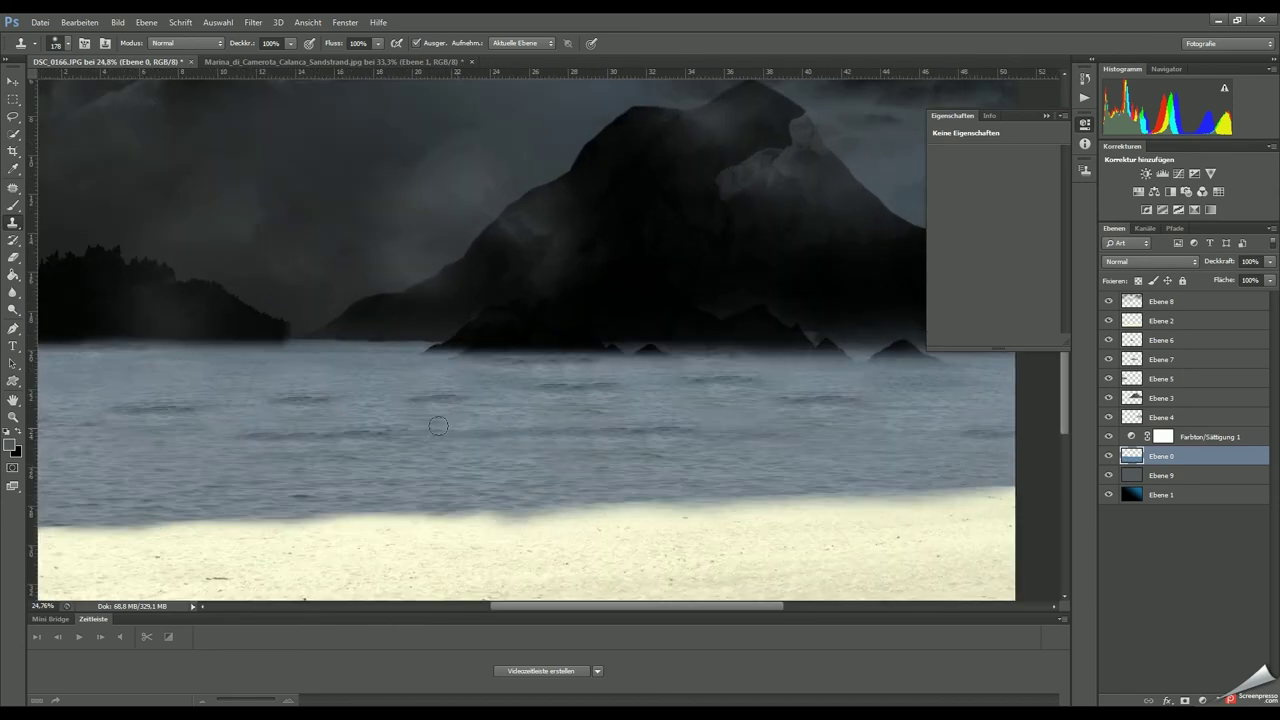
{"action": "left_click_drag", "start_coordinate": [530, 496], "coordinate": [232, 508]}
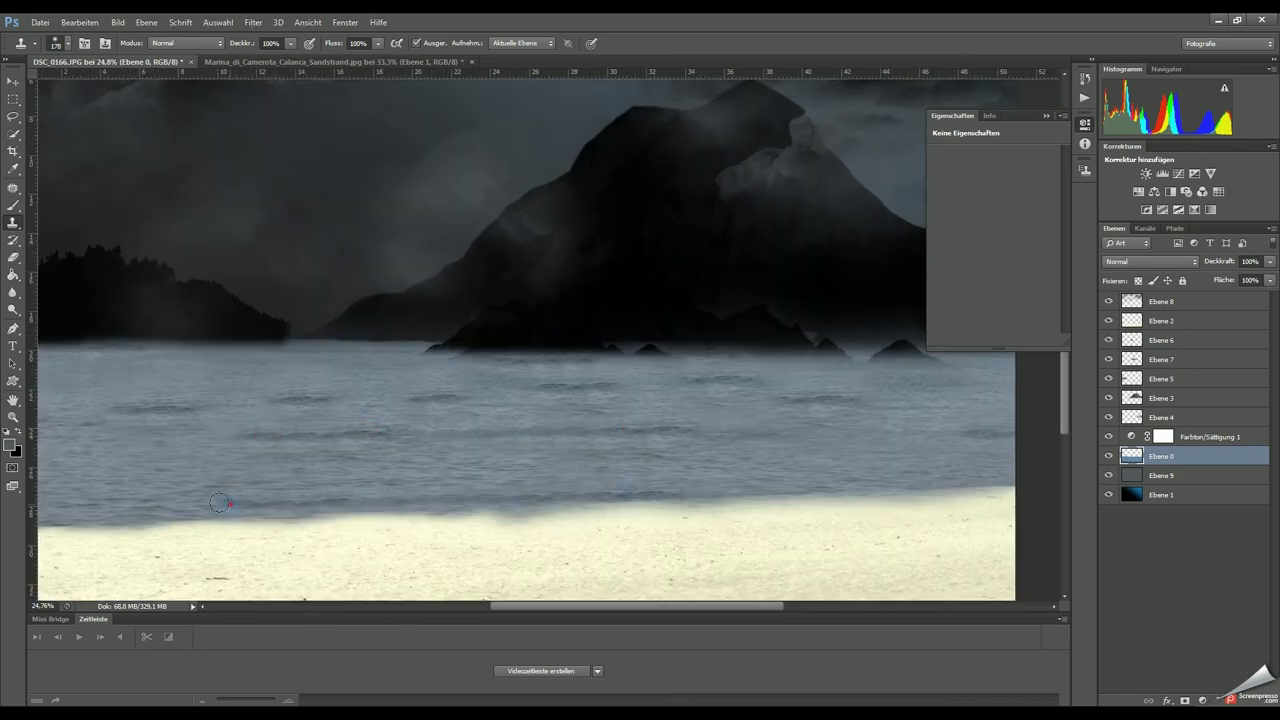
{"action": "scroll", "coordinate": [580, 531], "scroll_direction": "down", "scroll_amount": 2}
{"action": "scroll", "coordinate": [620, 491], "scroll_direction": "up", "scroll_amount": 2}
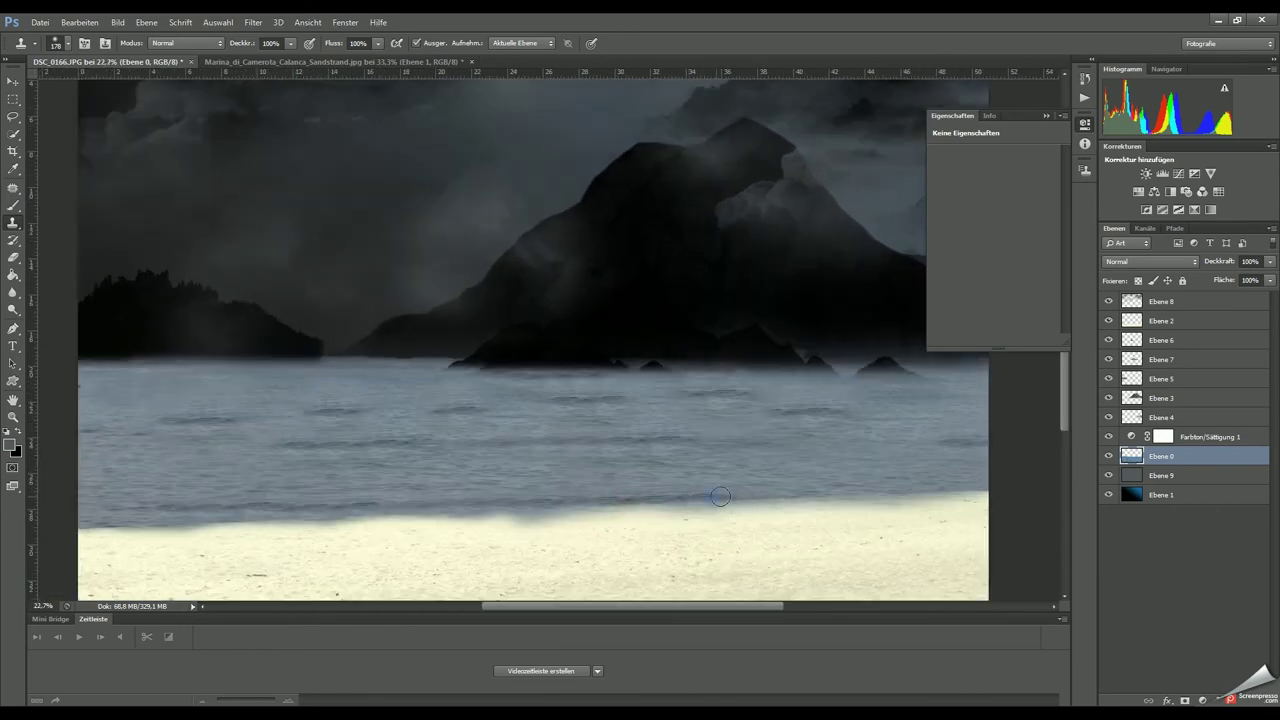
{"action": "left_click_drag", "start_coordinate": [720, 496], "coordinate": [1006, 486]}
{"action": "scroll", "coordinate": [505, 473], "scroll_direction": "down", "scroll_amount": 2}
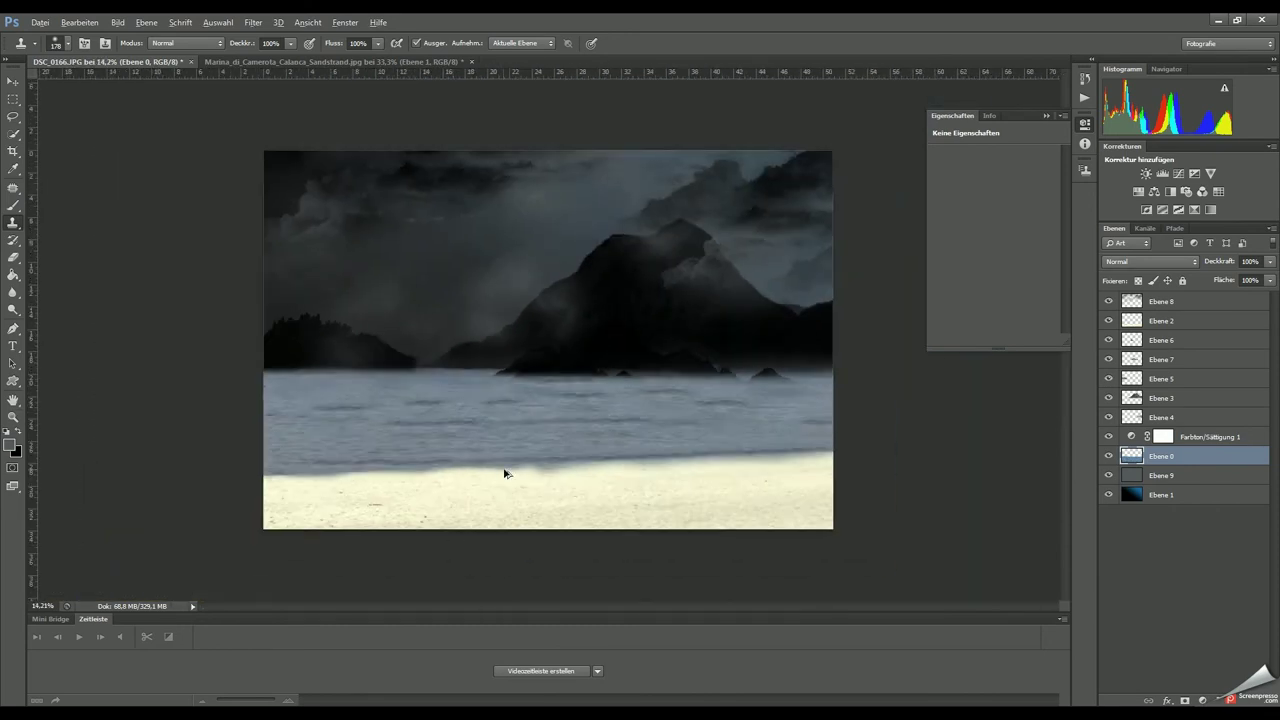
{"action": "scroll", "coordinate": [505, 473], "scroll_direction": "up", "scroll_amount": 2}
{"action": "left_click_drag", "start_coordinate": [596, 481], "coordinate": [648, 478]}
- Pick a new clone source and stamp dark wave ripples across the right-hand water
{"action": "left_click", "coordinate": [271, 406]}
{"action": "left_click", "coordinate": [643, 446], "text": "alt"}
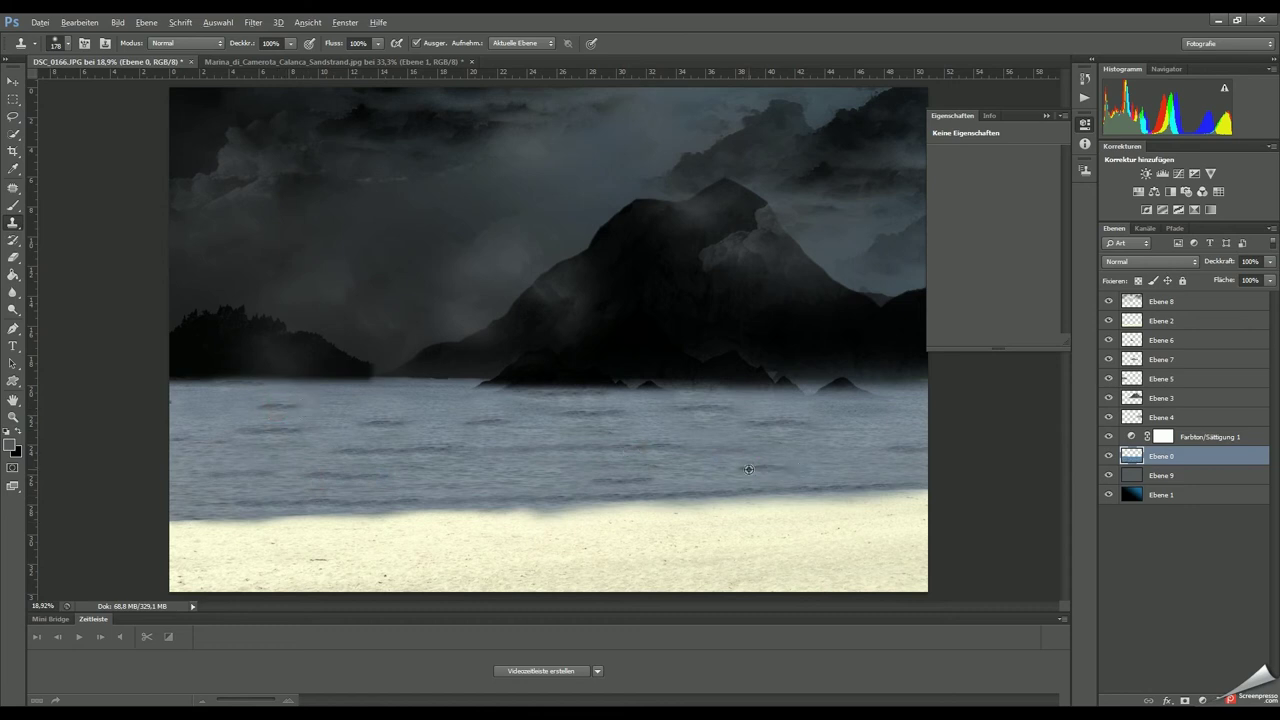
{"action": "left_click", "coordinate": [797, 421]}
{"action": "left_click", "coordinate": [912, 452]}
{"action": "scroll", "coordinate": [649, 436], "scroll_direction": "down", "scroll_amount": 3}
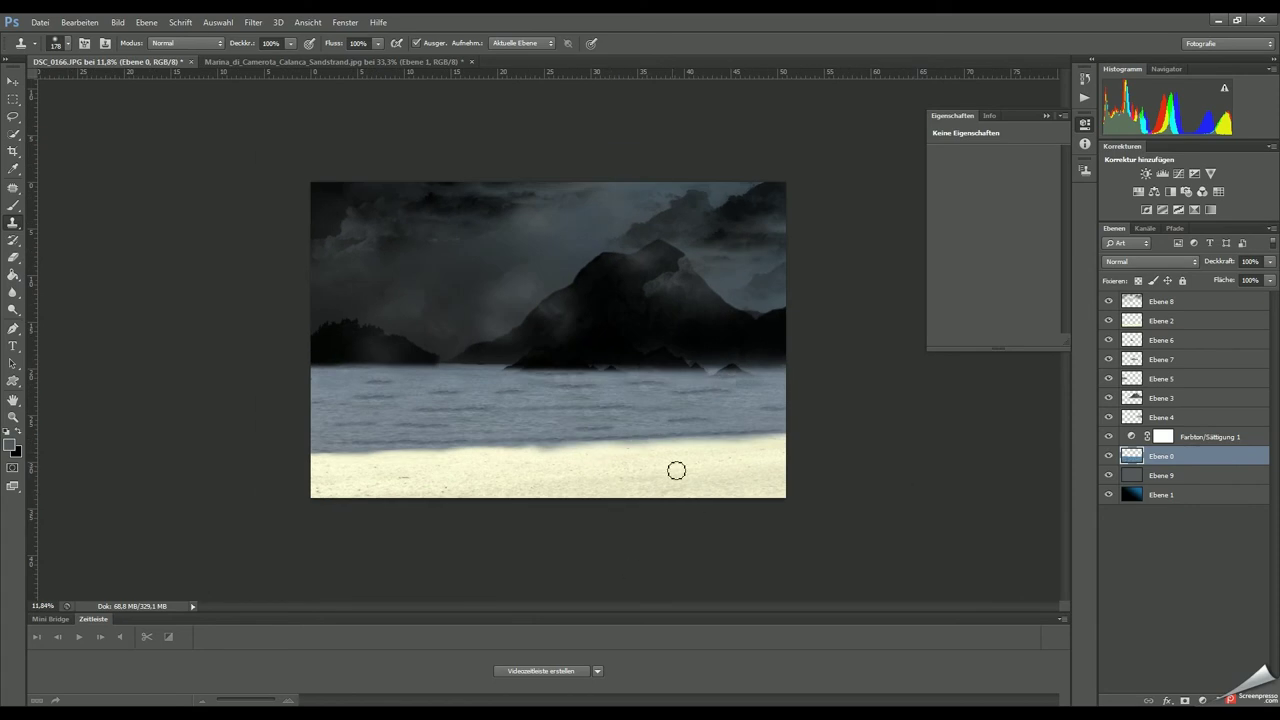
- Move Ebene 2 above Ebene 0 and add a clipped Curves layer with two points pulled down
{"action": "left_click_drag", "start_coordinate": [1162, 320], "coordinate": [1169, 447]}
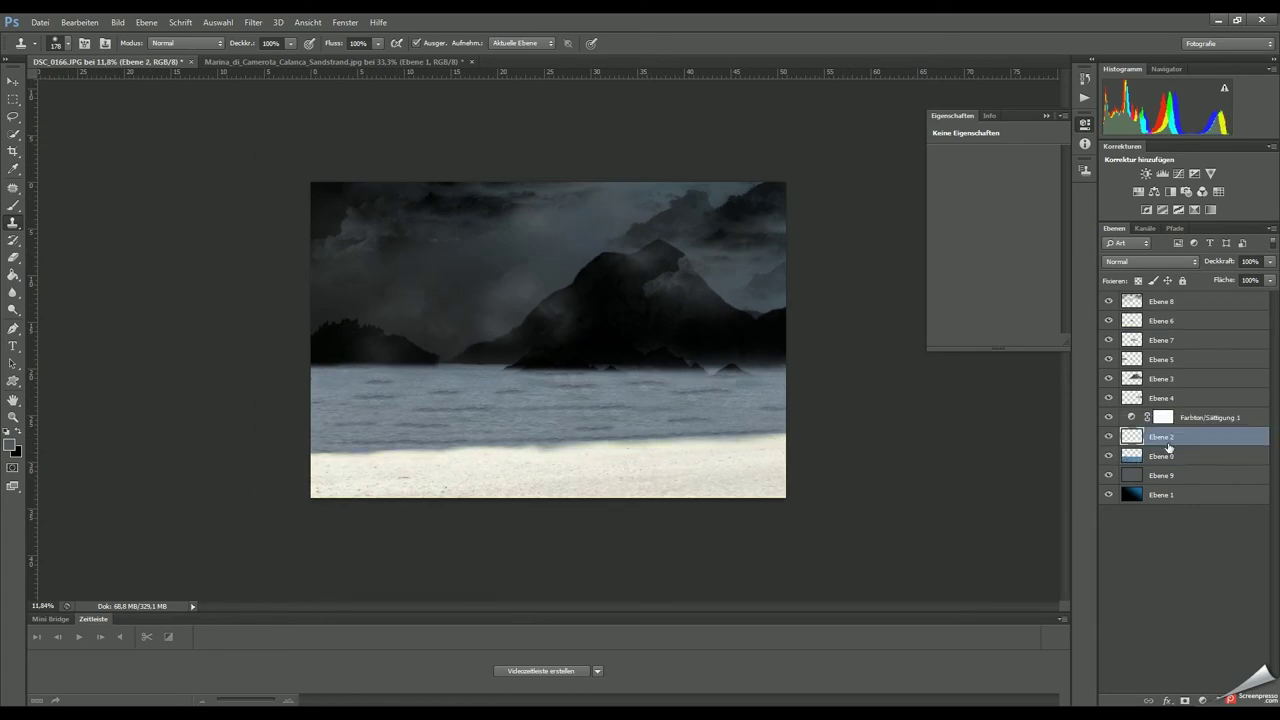
{"action": "left_click", "coordinate": [1162, 173]}
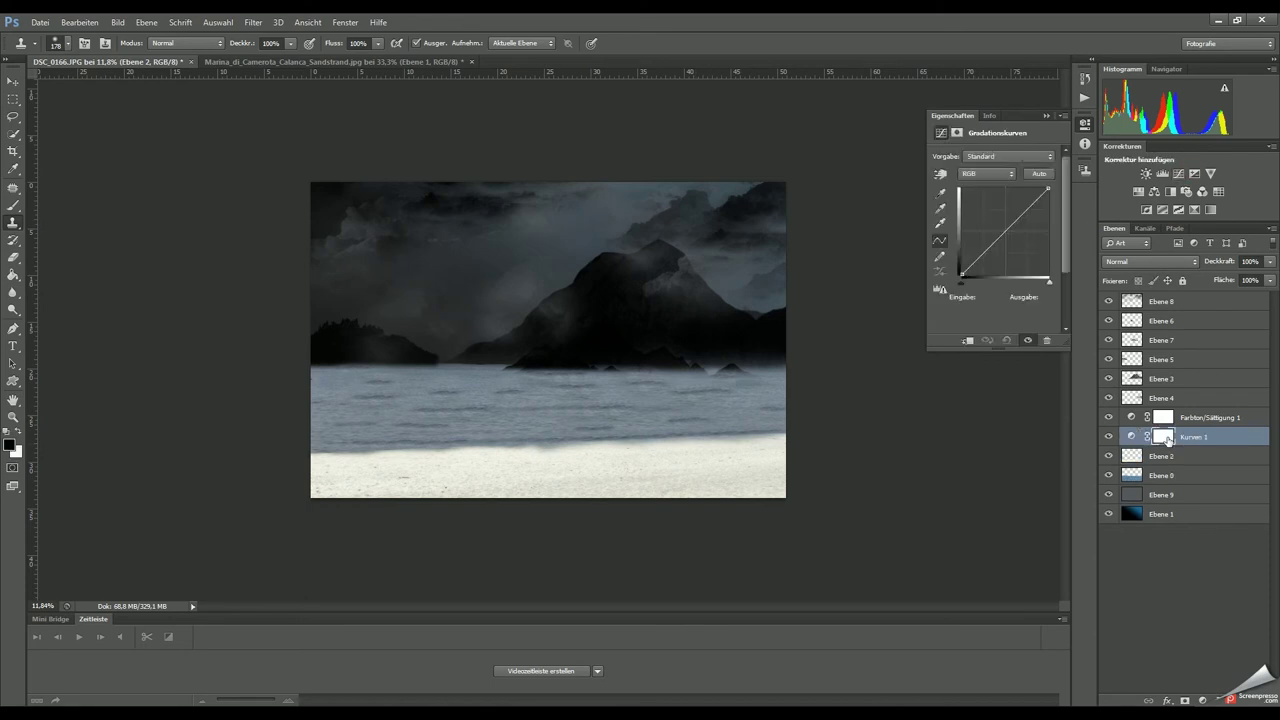
{"action": "left_click_drag", "start_coordinate": [993, 242], "coordinate": [993, 260]}
{"action": "left_click_drag", "start_coordinate": [1033, 203], "coordinate": [1033, 218]}
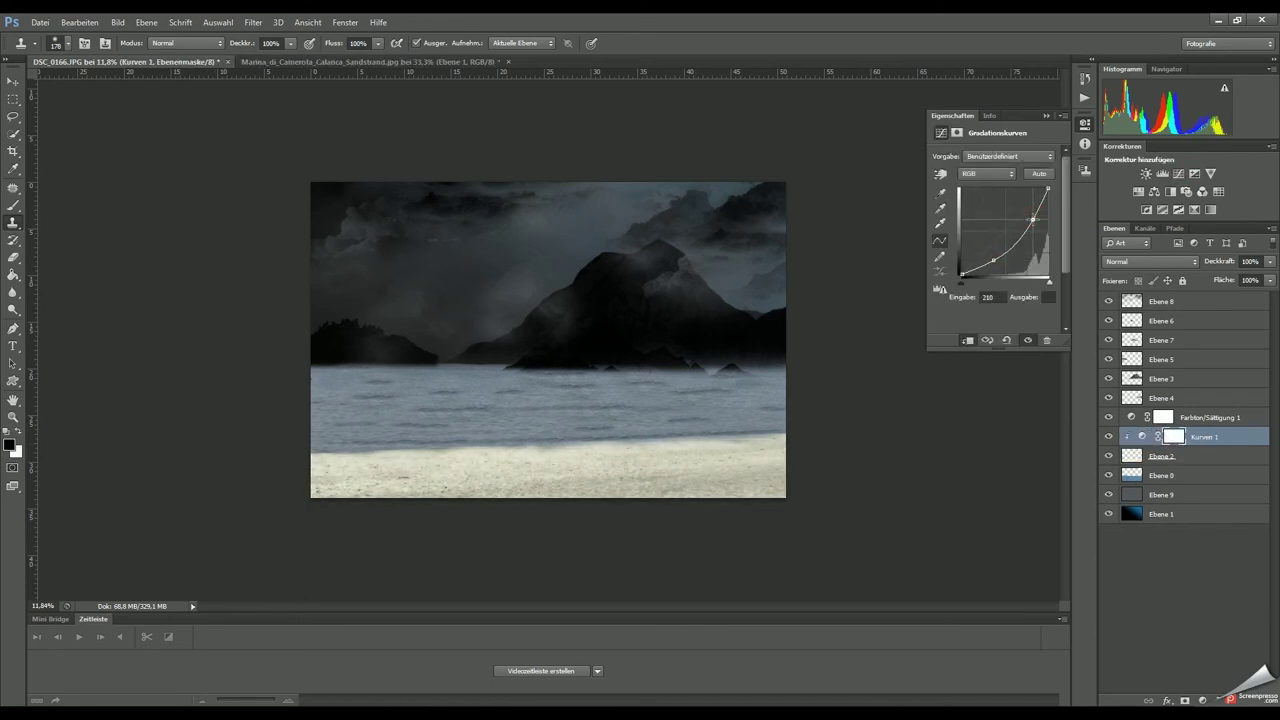
{"action": "left_click", "coordinate": [1046, 115]}
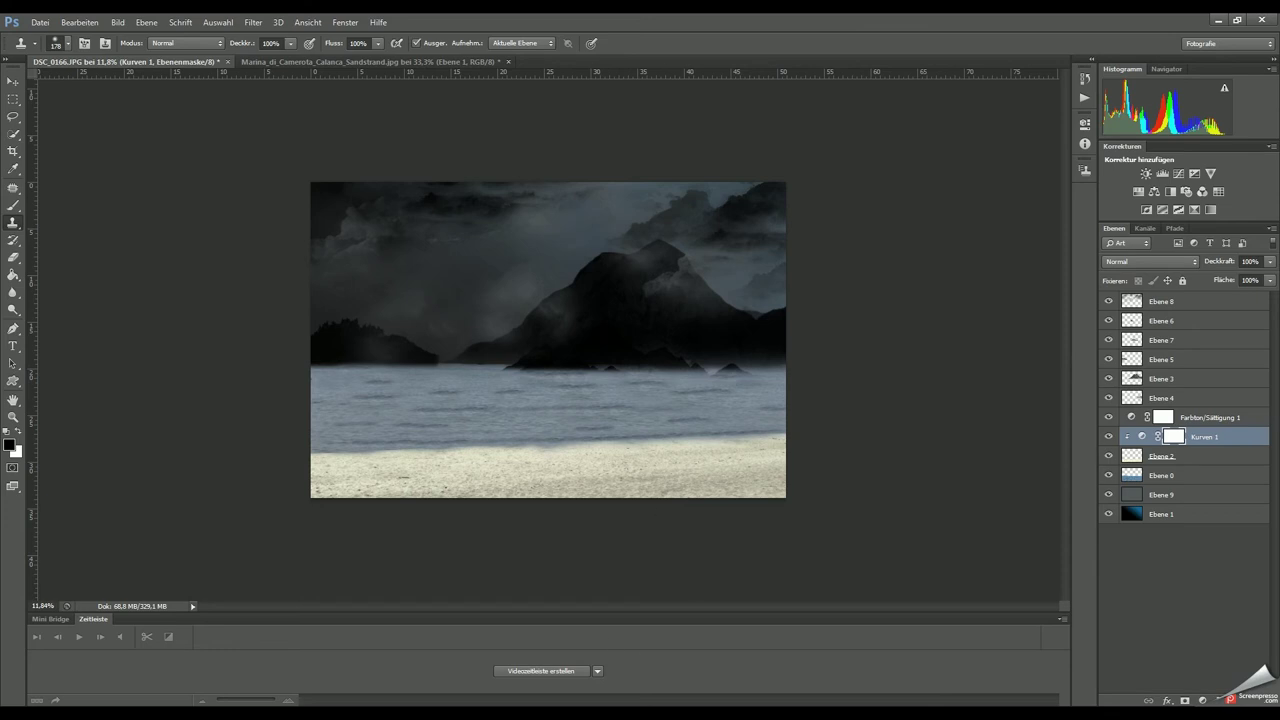
- Add empty top layer Ebene 10 and set the foreground colour to white
{"action": "key", "text": "alt+period"}
{"action": "key", "text": "ctrl+shift+alt+n"}
{"action": "left_click", "coordinate": [13, 417]}
{"action": "left_click", "coordinate": [14, 447]}
- Confirm white as the paint colour and choose a small soft round brush
{"action": "left_click", "coordinate": [600, 466]}
{"action": "right_click", "coordinate": [528, 363]}
{"action": "key", "text": "Escape"}
{"action": "key", "text": "b"}
{"action": "right_click", "coordinate": [603, 390]}
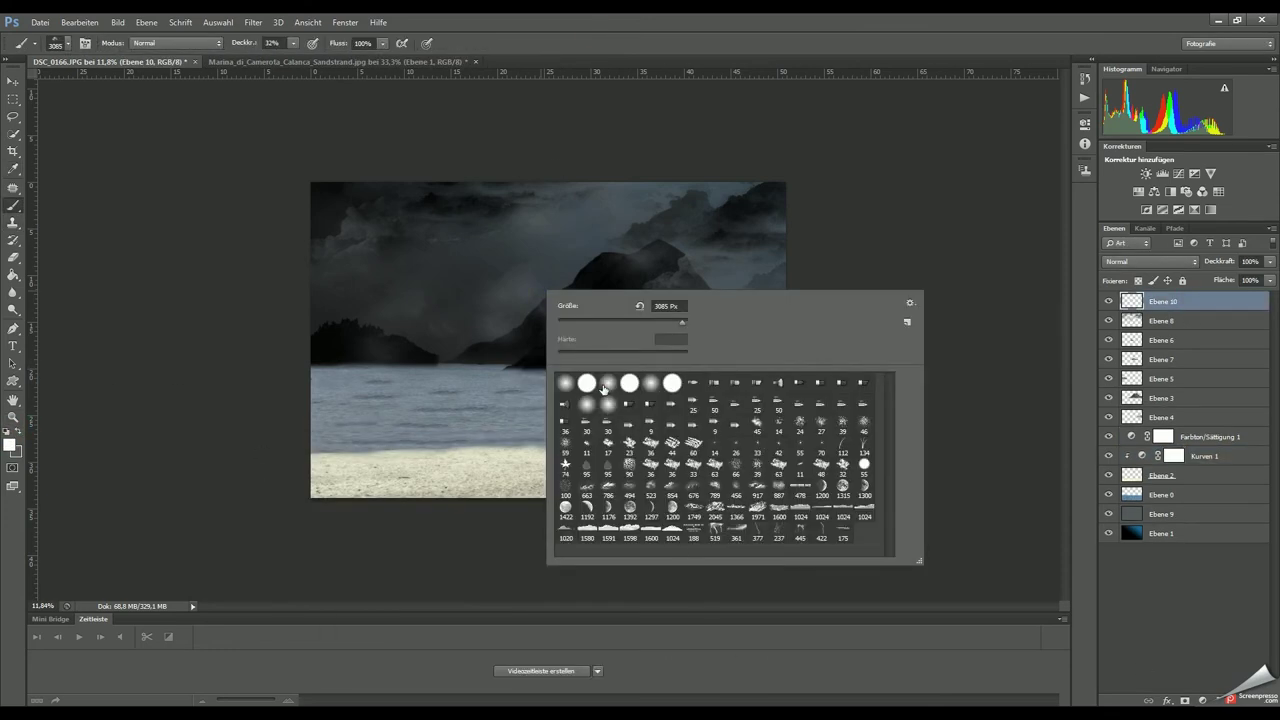
{"action": "double_click", "coordinate": [603, 390]}
{"action": "scroll", "coordinate": [548, 342], "scroll_direction": "up", "scroll_amount": 5}
{"action": "left_click_drag", "start_coordinate": [920, 374], "coordinate": [686, 329]}
- Dab soft white mist along the left treeline on Ebene 10
{"action": "left_click", "coordinate": [718, 305]}
{"action": "left_click", "coordinate": [792, 336]}
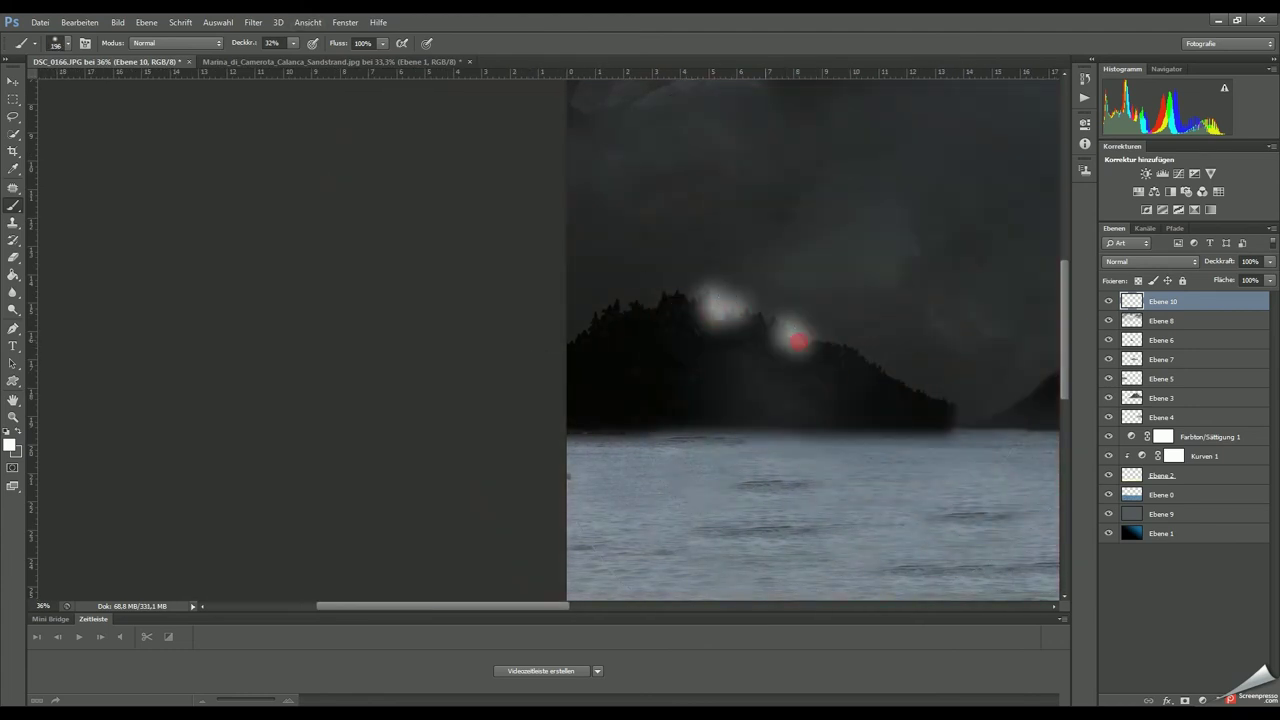
{"action": "left_click", "coordinate": [630, 307]}
{"action": "left_click", "coordinate": [844, 359]}
{"action": "left_click", "coordinate": [896, 374]}
{"action": "left_click", "coordinate": [945, 408]}
- Set Ebene 10 to Color Dodge (Farbig abwedeln) at about 10% opacity
{"action": "scroll", "coordinate": [957, 486], "scroll_direction": "down", "scroll_amount": 3}
{"action": "left_click", "coordinate": [1190, 261]}
{"action": "left_click", "coordinate": [1140, 385]}
{"action": "left_click_drag", "start_coordinate": [1270, 261], "coordinate": [1227, 280]}
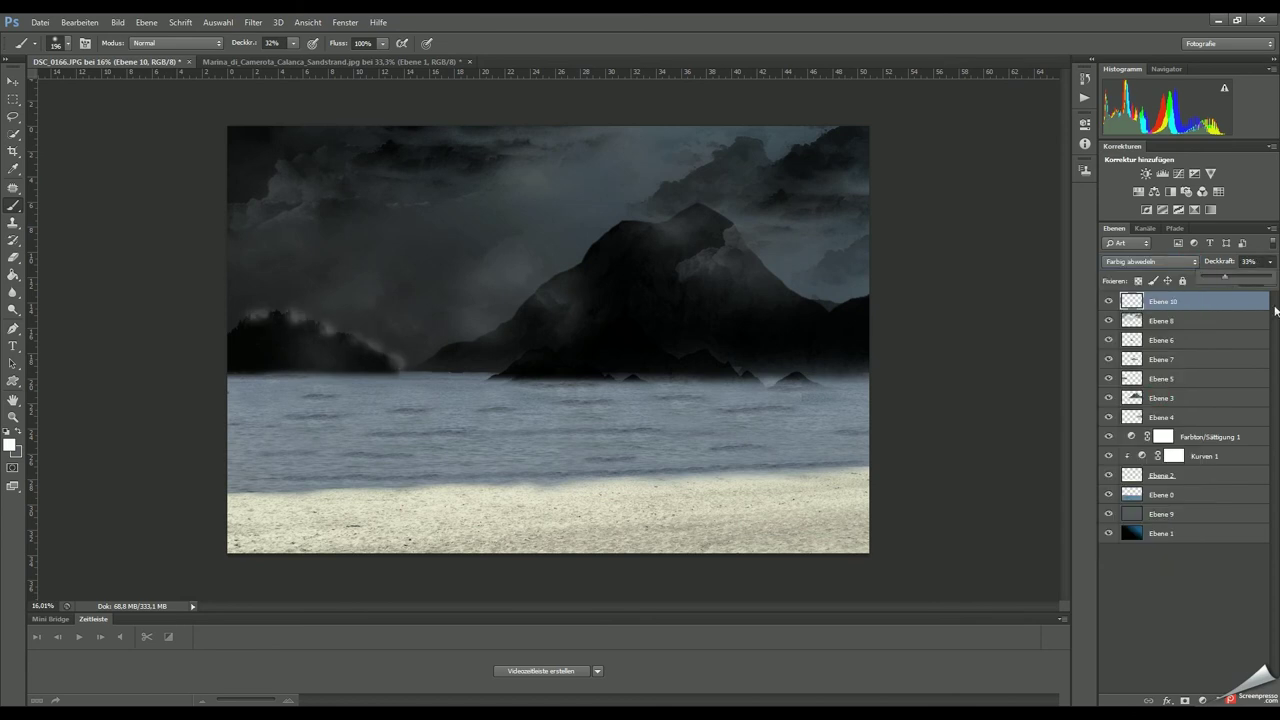
- Brush whitish haze across the water on new layer Ebene 11 at 34% opacity
{"action": "key", "text": "ctrl+shift+alt+n"}
{"action": "left_click_drag", "start_coordinate": [364, 447], "coordinate": [396, 450]}
{"action": "left_click_drag", "start_coordinate": [292, 470], "coordinate": [440, 476]}
{"action": "left_click_drag", "start_coordinate": [592, 457], "coordinate": [636, 454]}
{"action": "left_click_drag", "start_coordinate": [596, 427], "coordinate": [652, 425]}
{"action": "left_click_drag", "start_coordinate": [722, 407], "coordinate": [781, 407]}
{"action": "left_click_drag", "start_coordinate": [712, 440], "coordinate": [745, 437]}
{"action": "left_click_drag", "start_coordinate": [660, 392], "coordinate": [688, 393]}
{"action": "left_click_drag", "start_coordinate": [548, 396], "coordinate": [600, 398]}
{"action": "left_click_drag", "start_coordinate": [1270, 261], "coordinate": [1228, 279]}
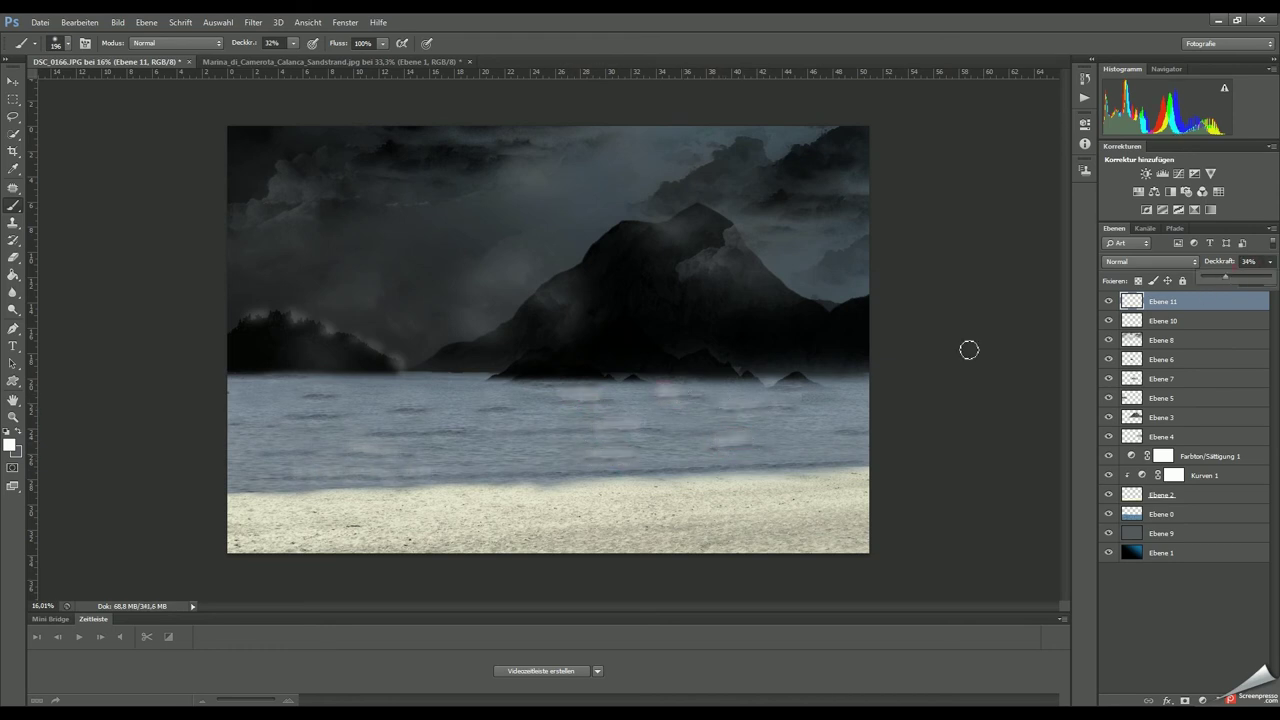
{"action": "left_click", "coordinate": [253, 22]}
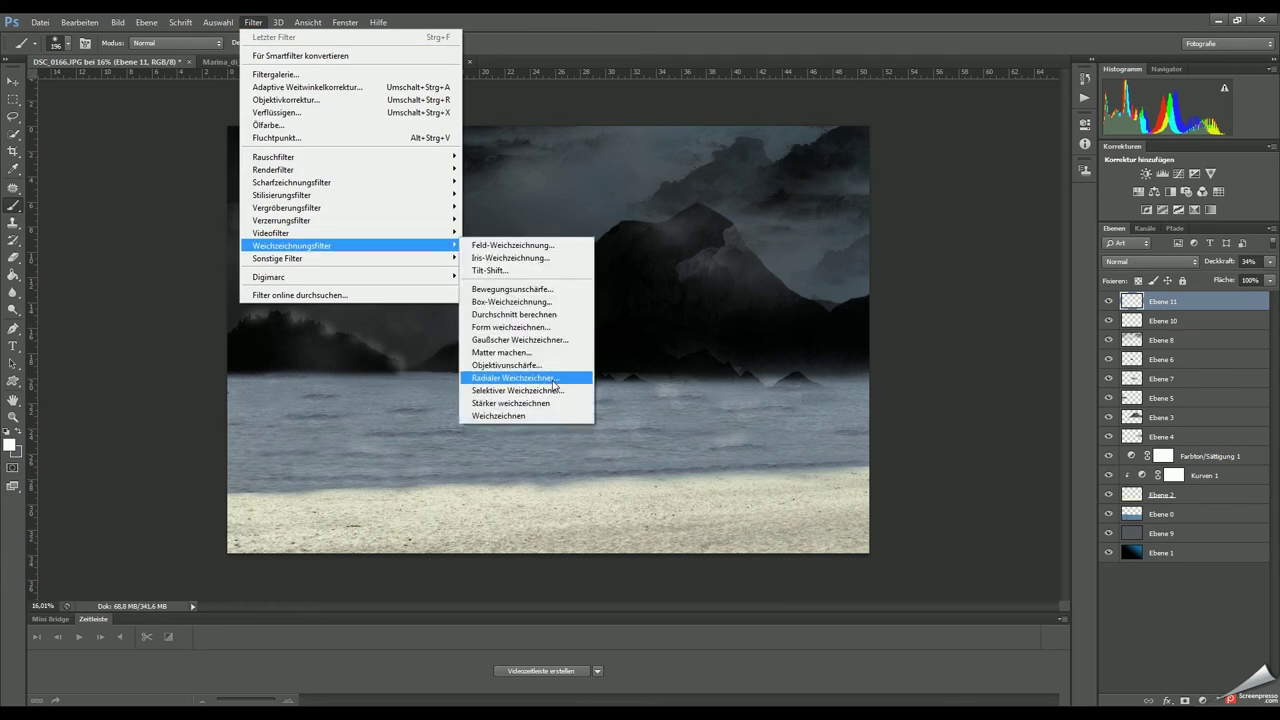
- Apply Gaussian Blur to the haze layer Ebene 11, then reapply it to Ebene 10
{"action": "left_click", "coordinate": [505, 345]}
{"action": "left_click", "coordinate": [1072, 124]}
{"action": "left_click", "coordinate": [1160, 320]}
{"action": "left_click", "coordinate": [253, 22]}
{"action": "left_click", "coordinate": [297, 37]}
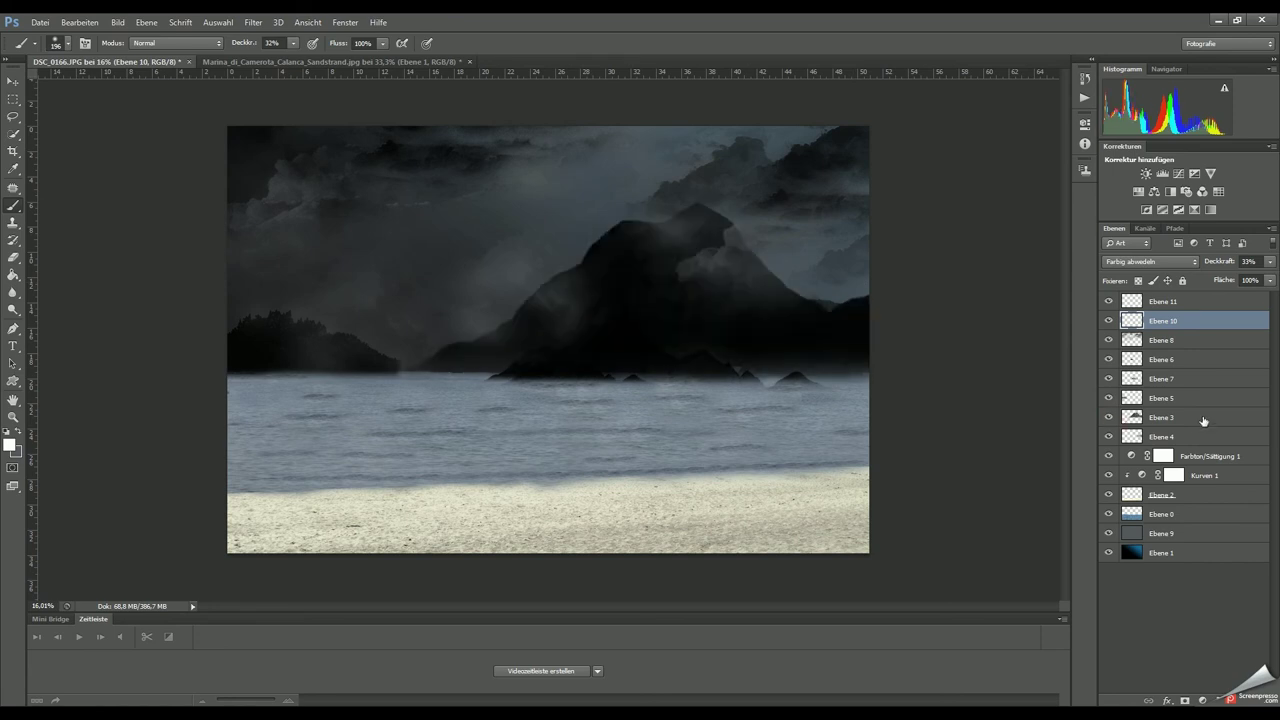
- Add new layer Ebene 12 above Ebene 3 and brush soft white fog wisps over the mountain peak
{"action": "left_click", "coordinate": [1160, 417]}
{"action": "key", "text": "ctrl+shift+alt+n"}
{"action": "left_click_drag", "start_coordinate": [581, 263], "coordinate": [550, 272]}
{"action": "left_click", "coordinate": [500, 318]}
{"action": "left_click", "coordinate": [644, 235]}
{"action": "left_click_drag", "start_coordinate": [644, 235], "coordinate": [691, 254]}
{"action": "left_click", "coordinate": [660, 307]}
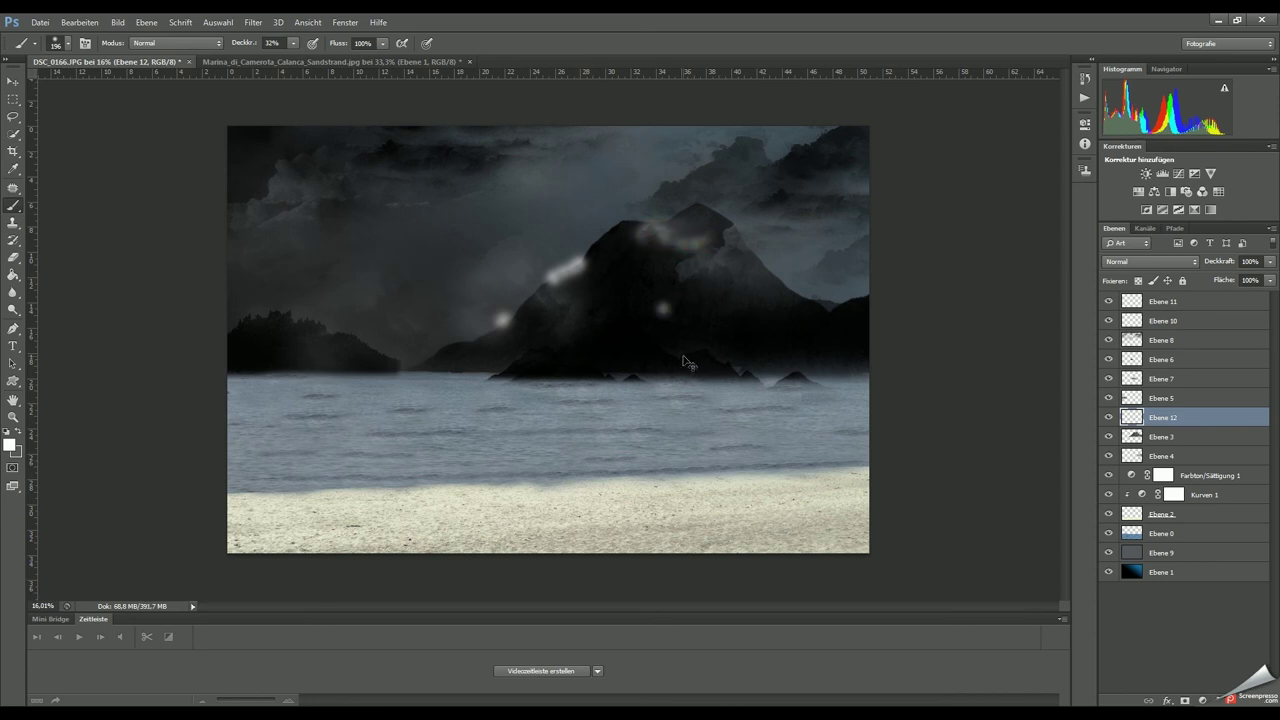